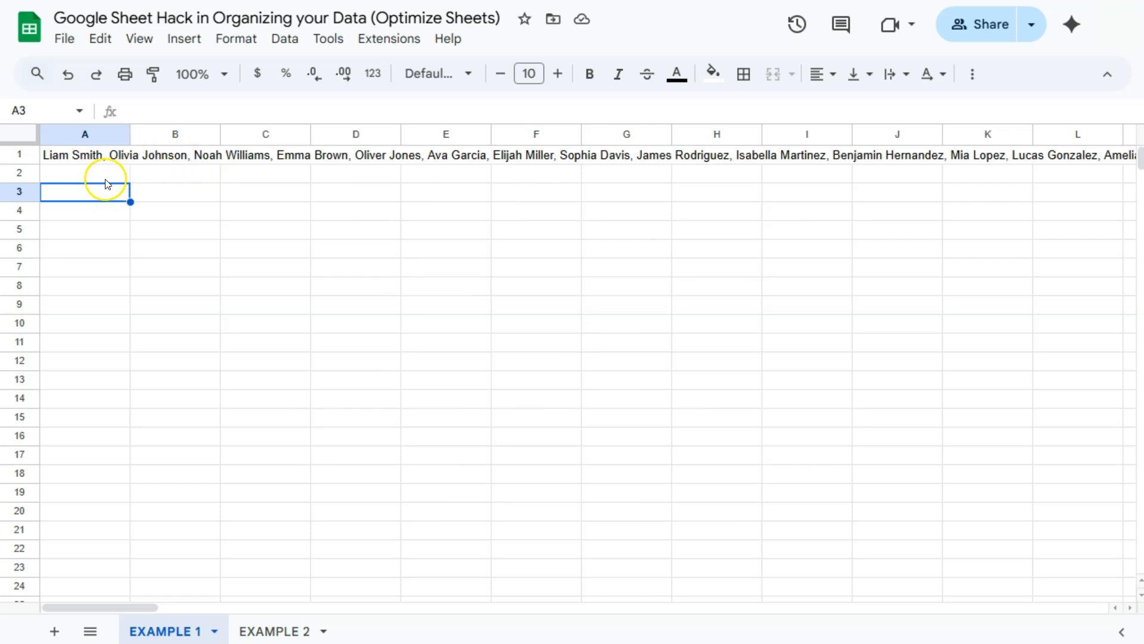
Step: Enter =SPLIT(A1,",") in cell A3 to split the comma-separated names from A1 into separate cells
left_click_drag(103, 196, 102, 583)
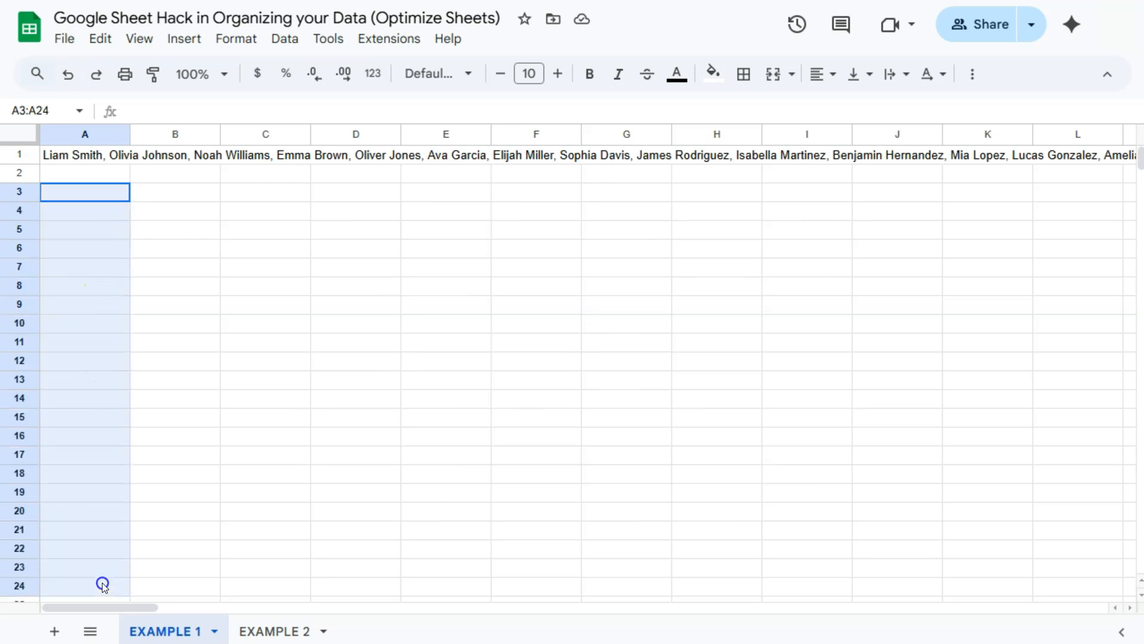
left_click(102, 191)
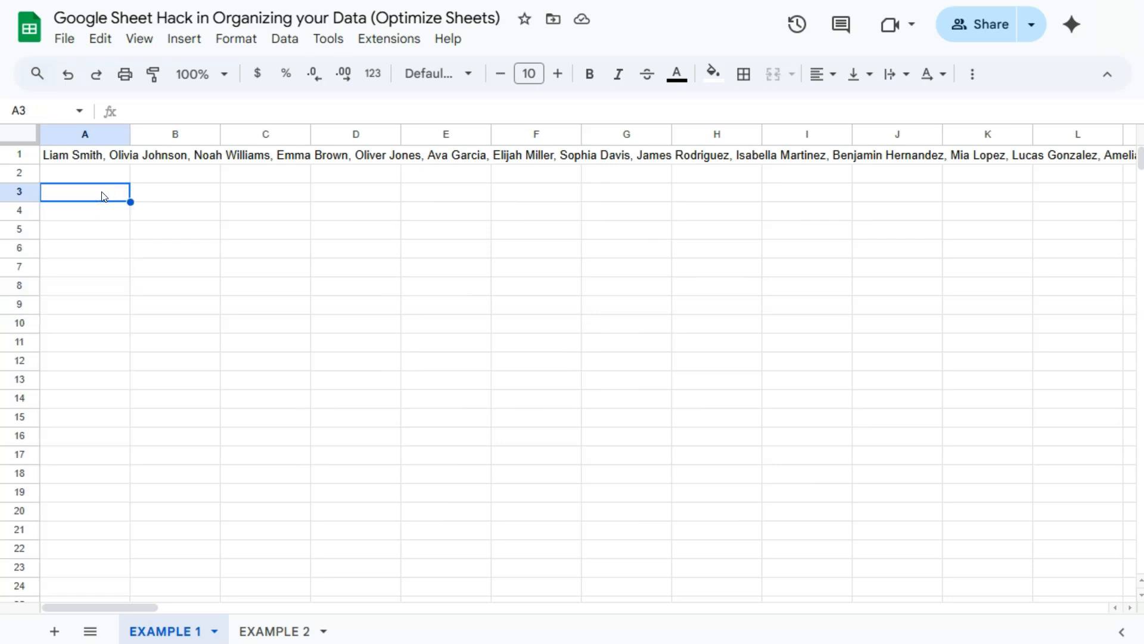
left_click(103, 197)
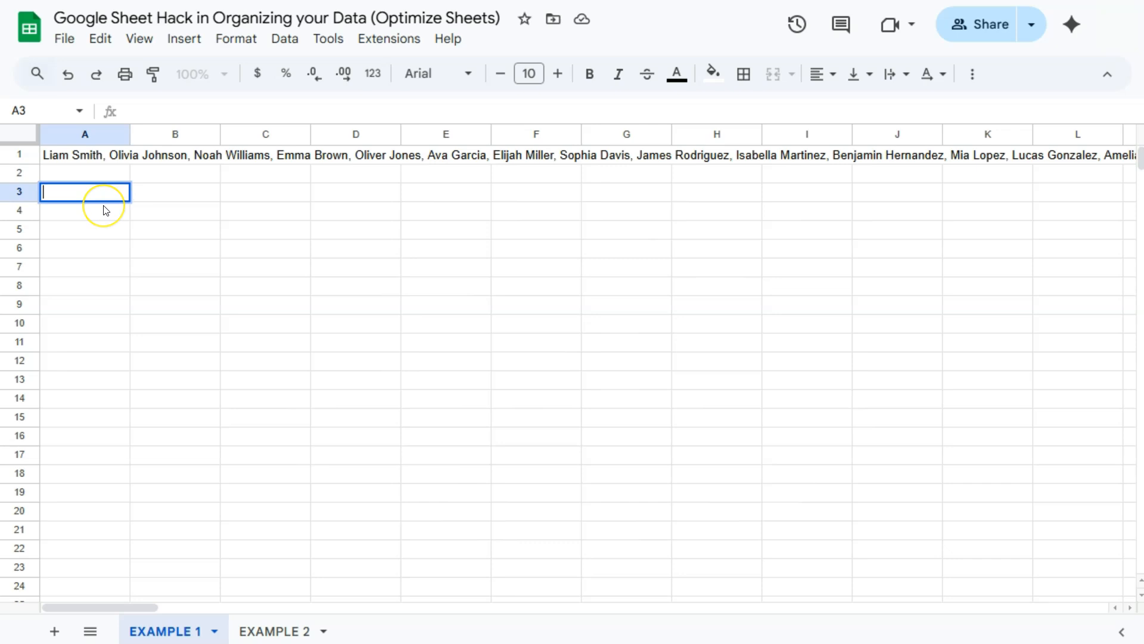
type("=")
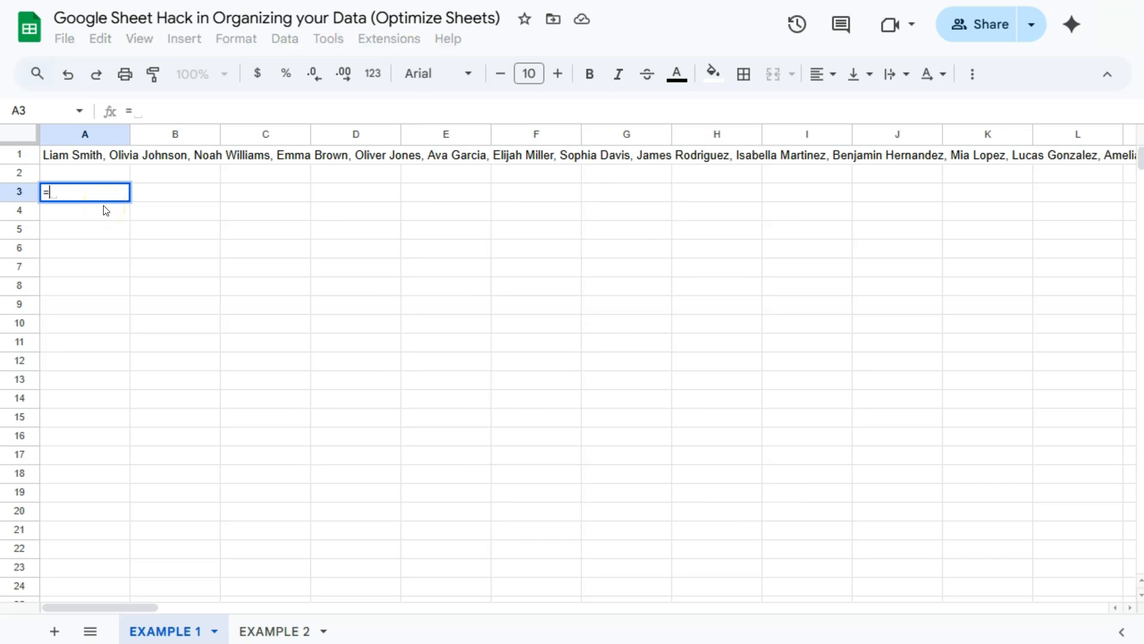
type("SPLIT")
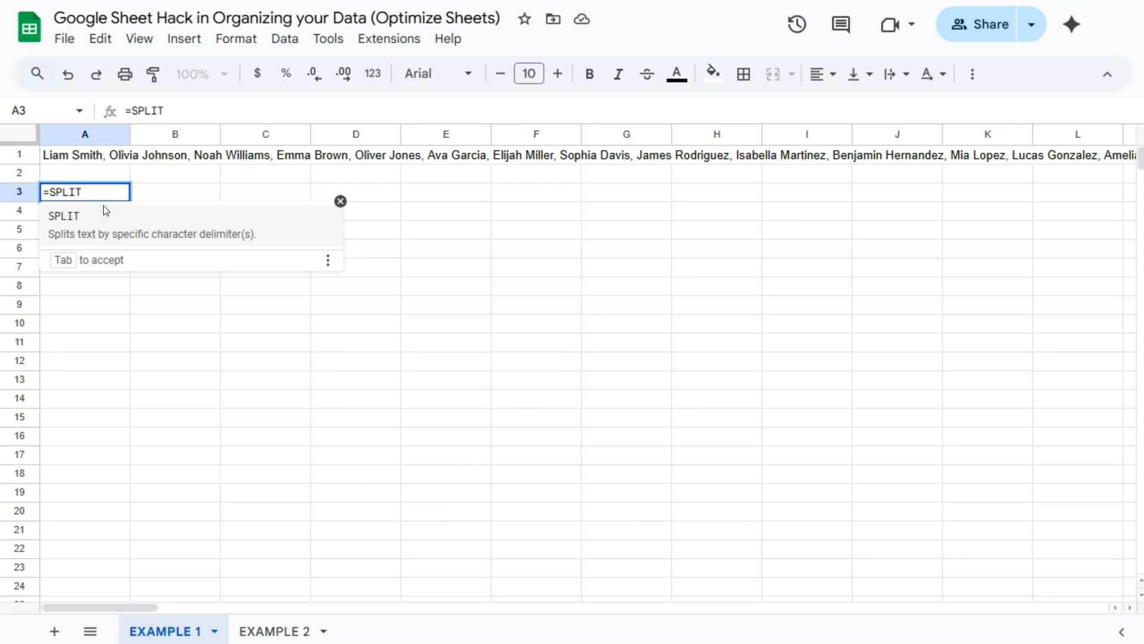
left_click(103, 213)
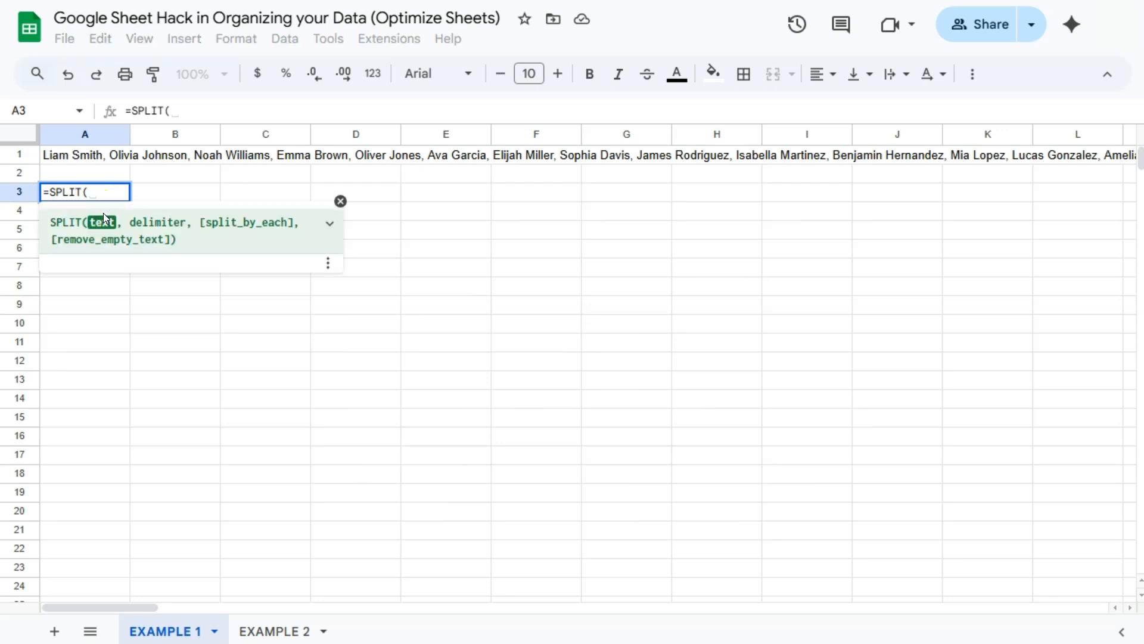
left_click(92, 155)
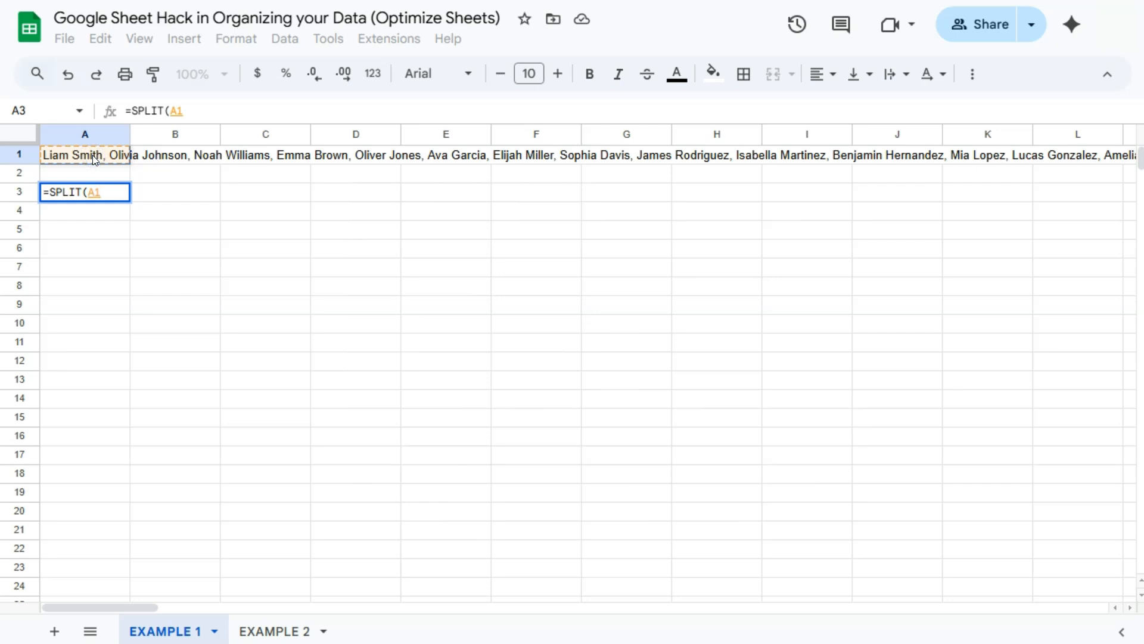
type(",")
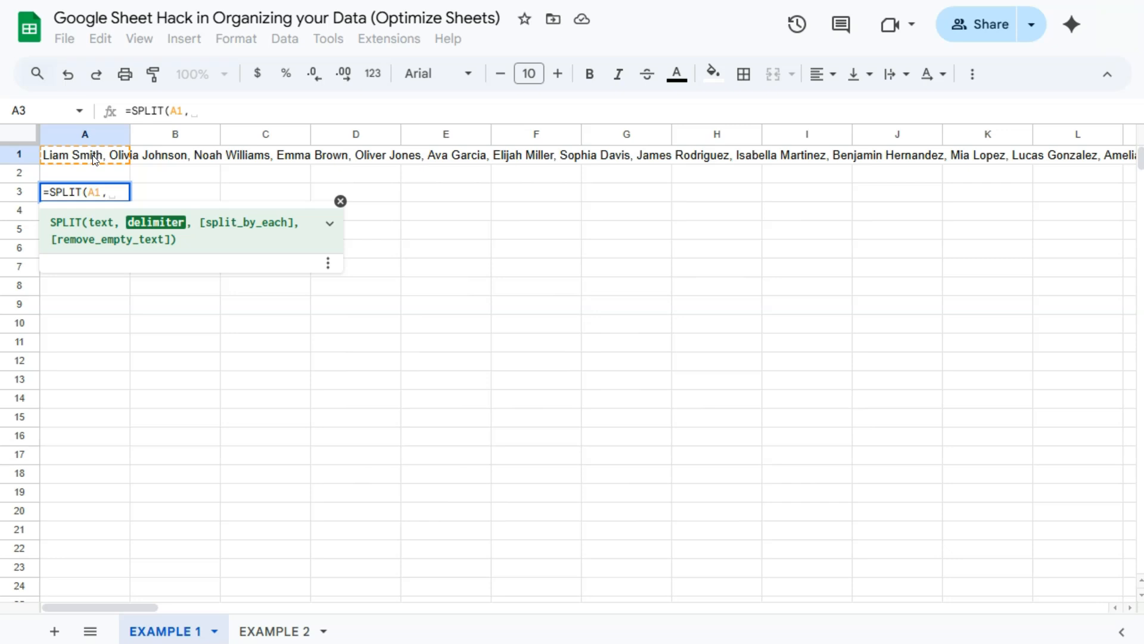
type("\",")
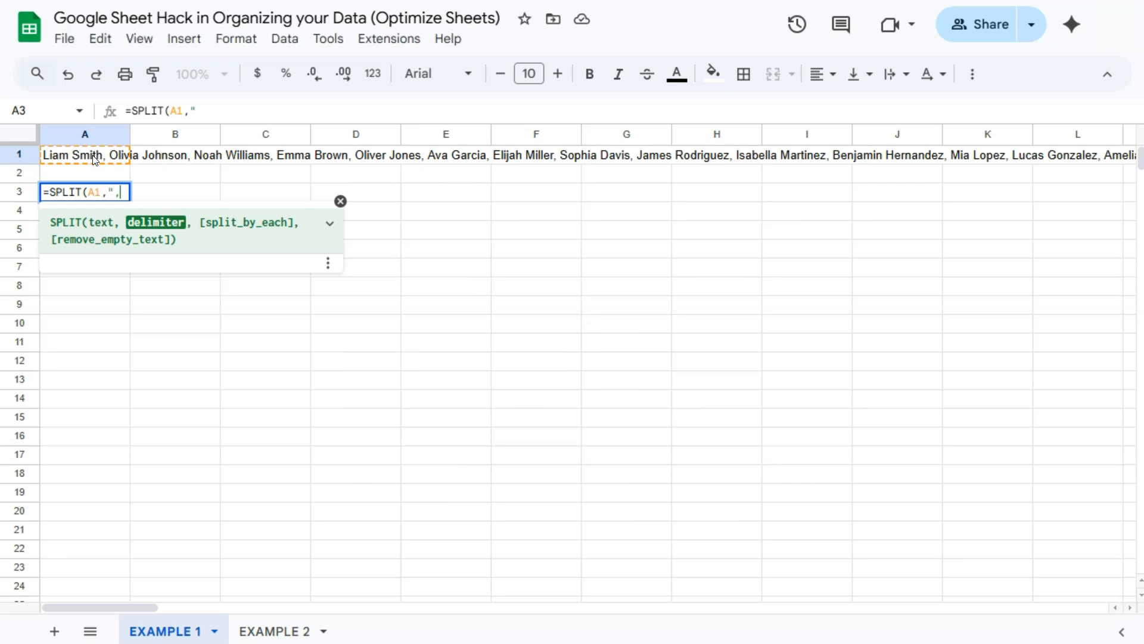
type("\")")
key("Return")
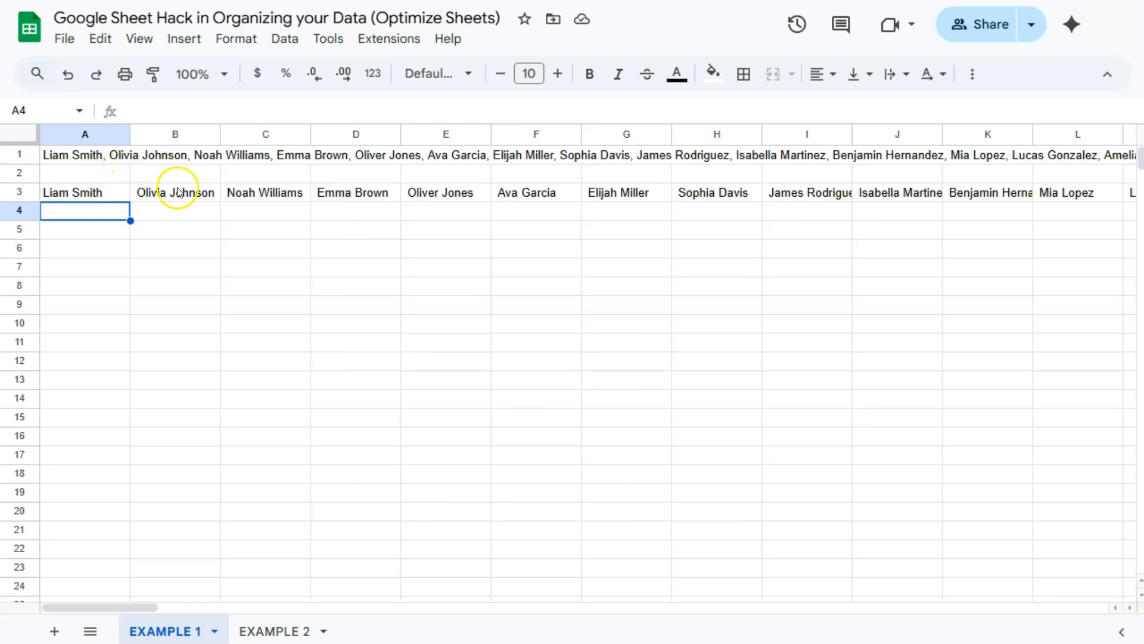
Step: Wrap the SPLIT formula in A3 in FLATTEN so the names are listed down column A
left_click_drag(112, 197, 102, 572)
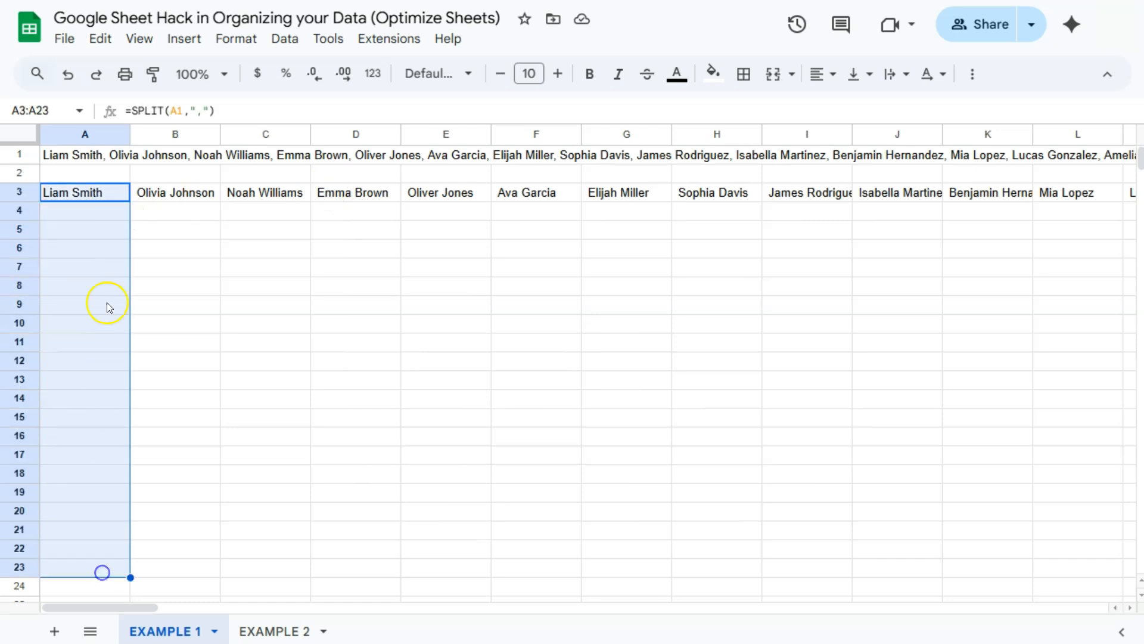
left_click(116, 192)
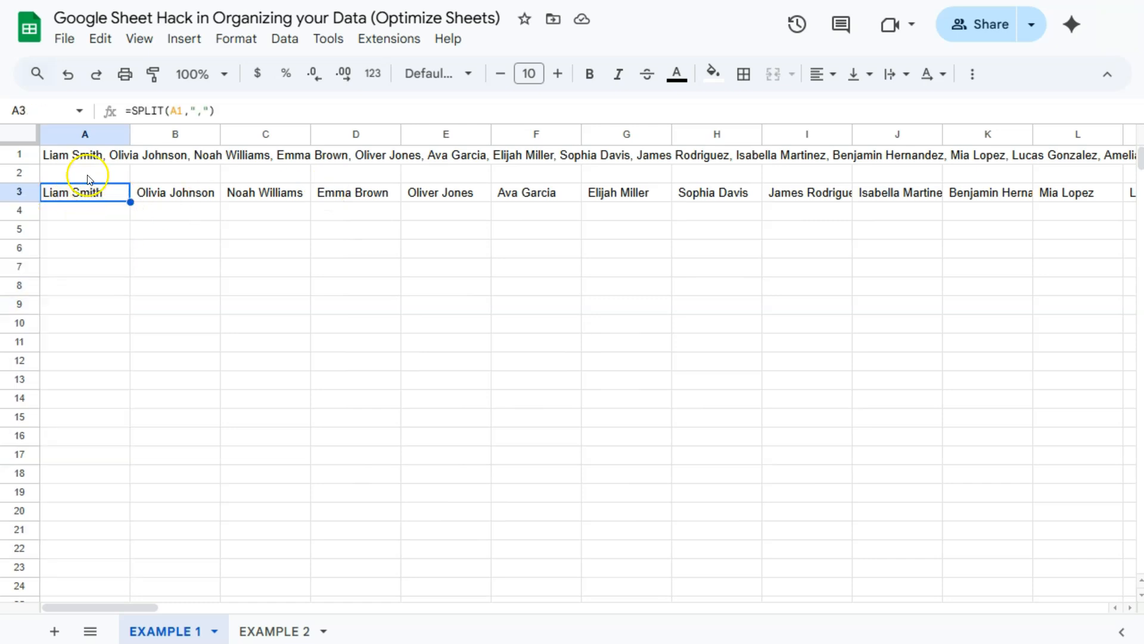
double_click(66, 194)
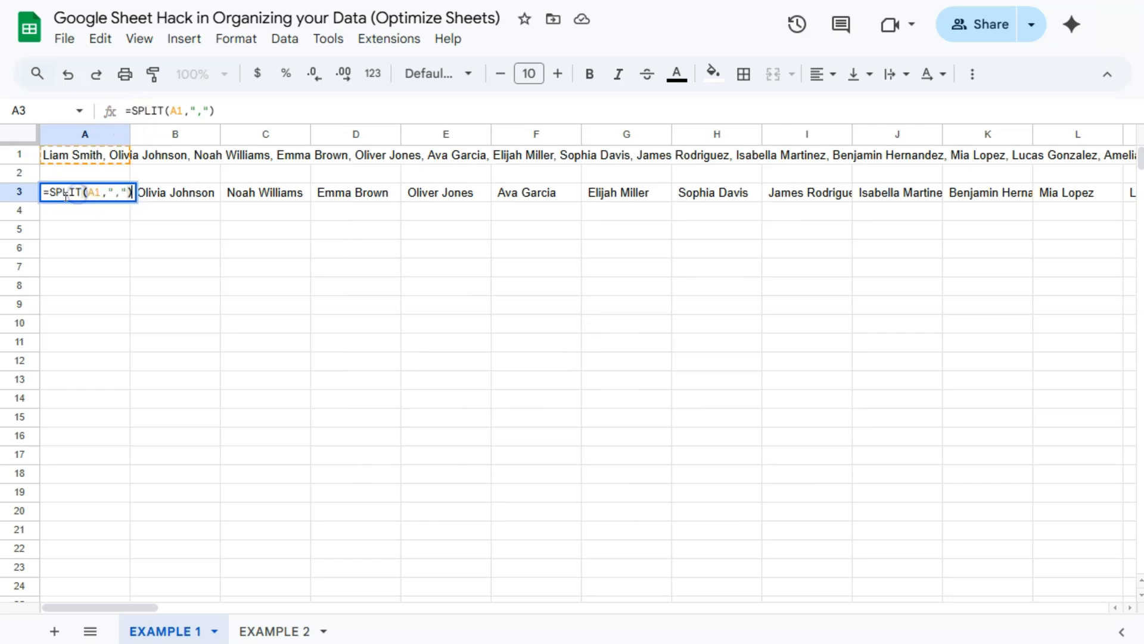
left_click(47, 192)
type("FLATTEN")
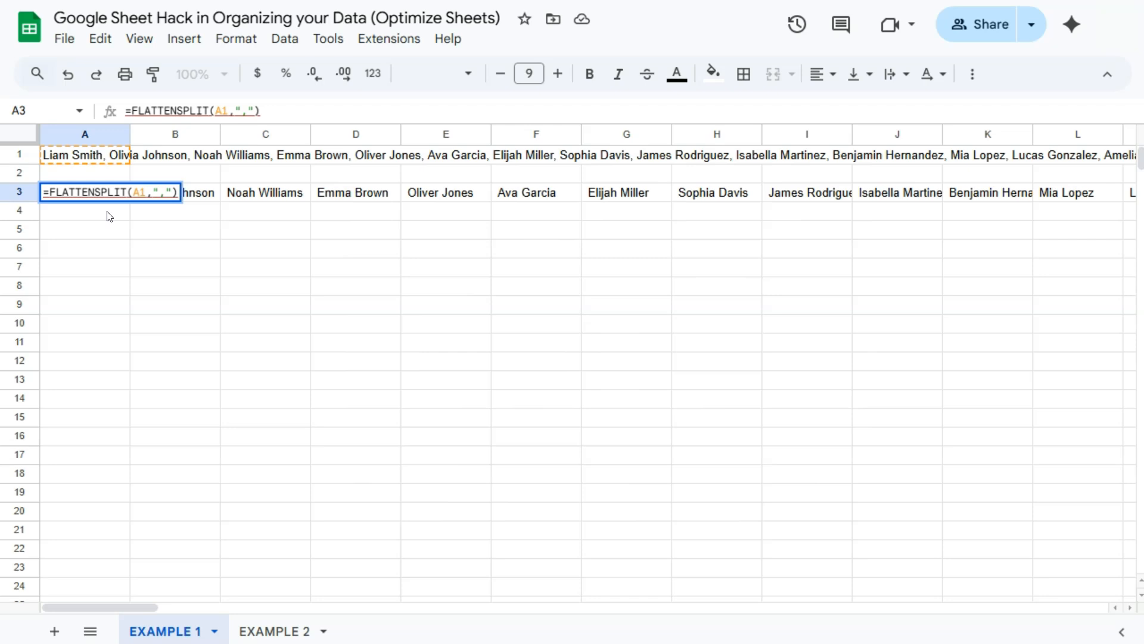
type("(")
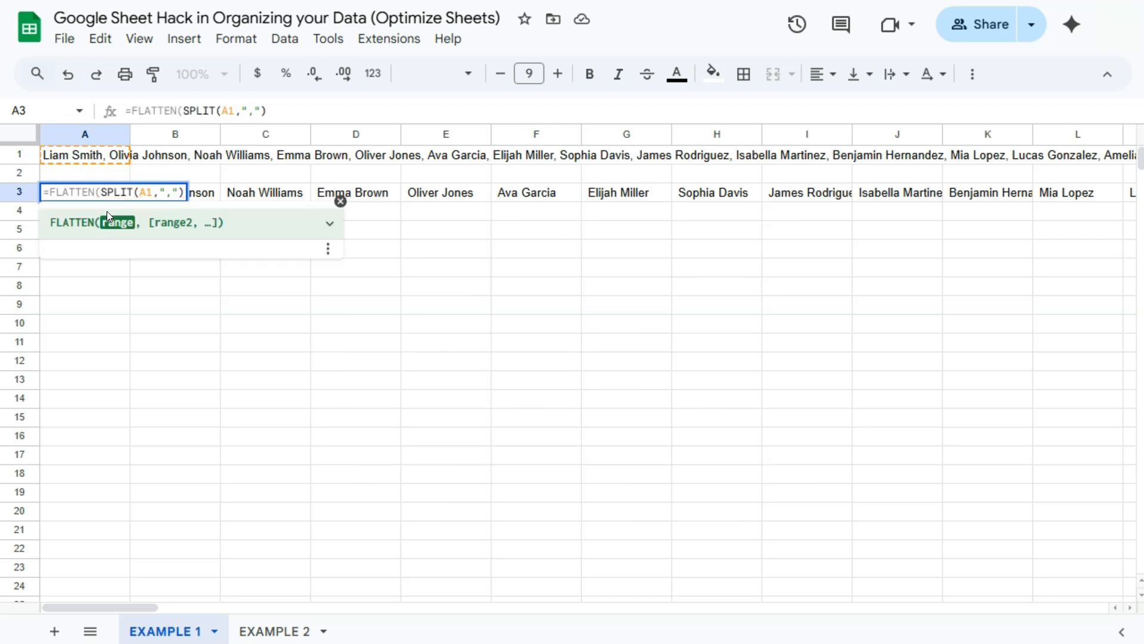
key("Return")
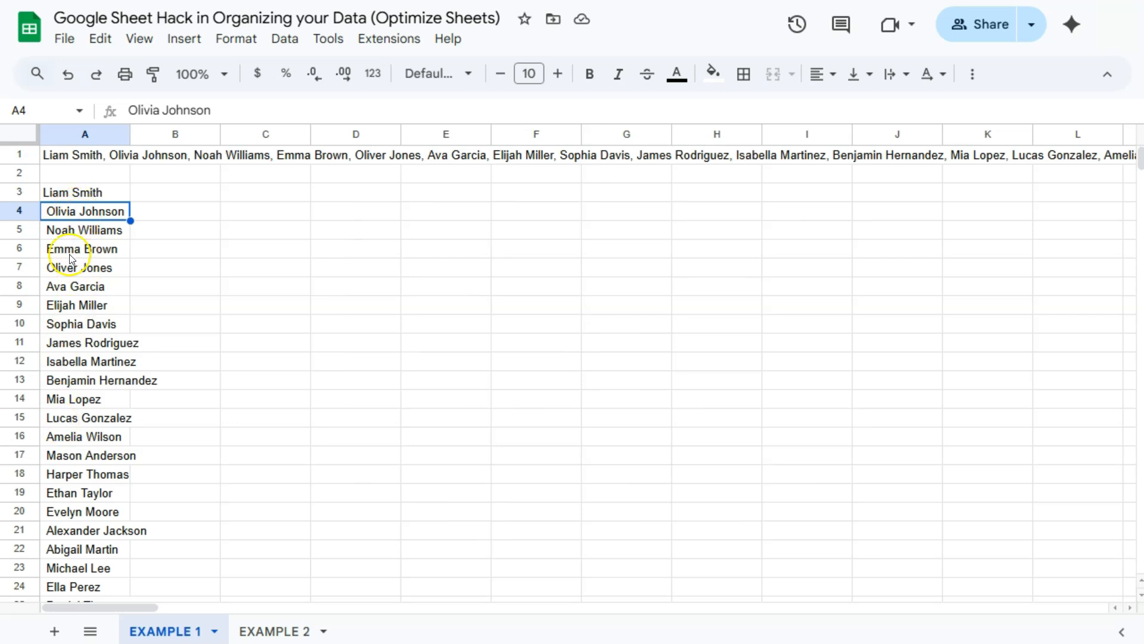
Step: Wrap the FLATTEN formula in A3 in a TRIM function to remove the leading spaces from the names
left_click(53, 231)
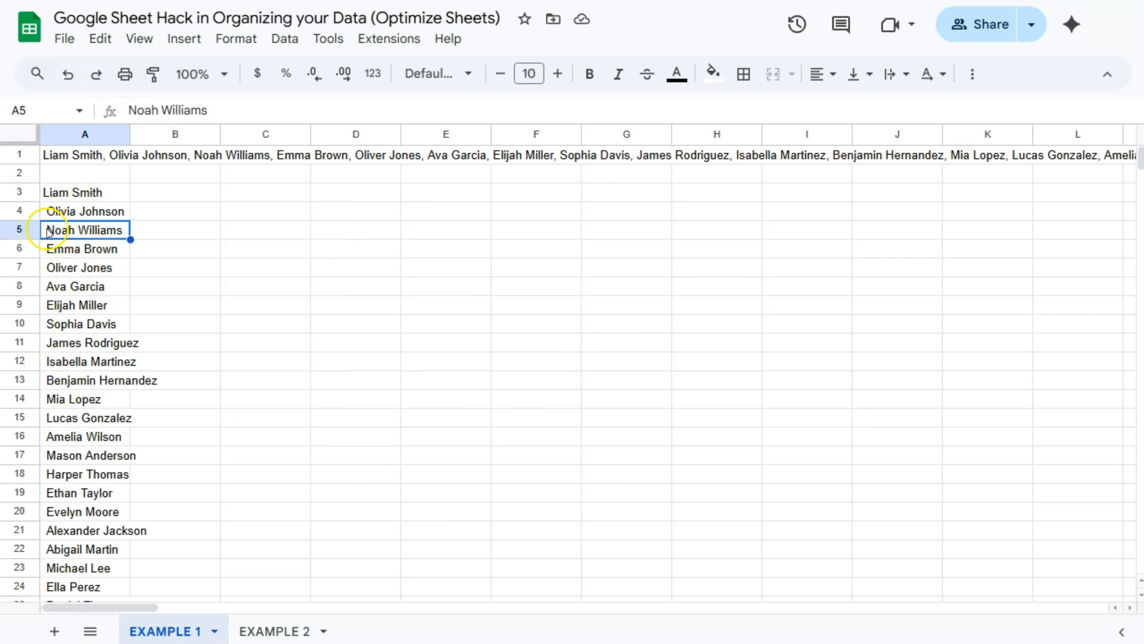
left_click(65, 193)
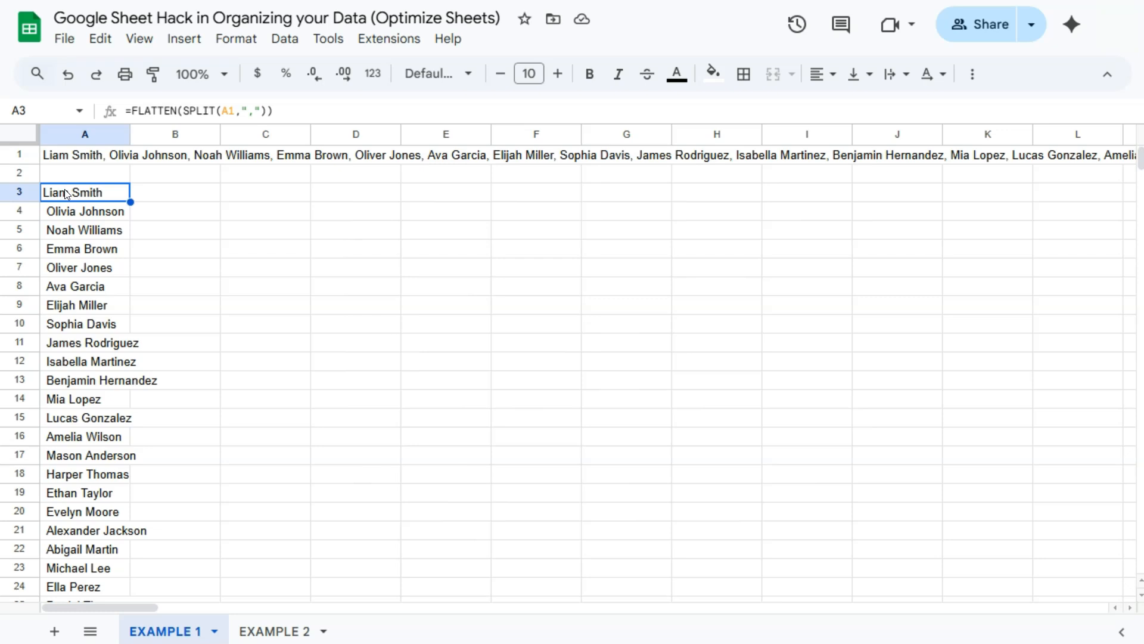
double_click(62, 193)
left_click(52, 192)
type("TRIM")
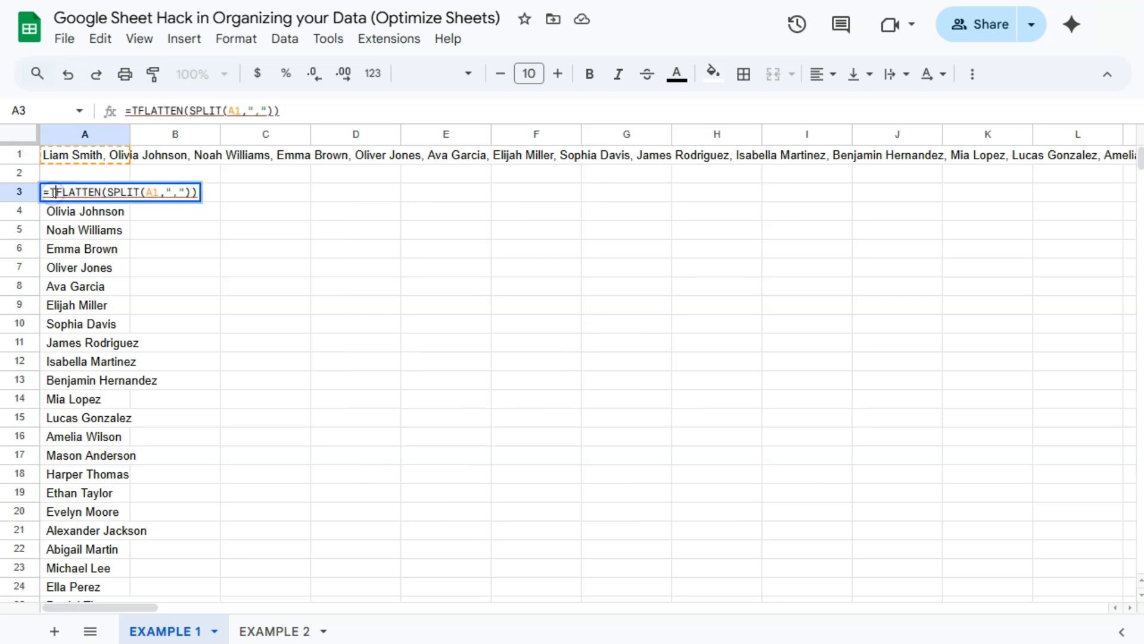
type("(")
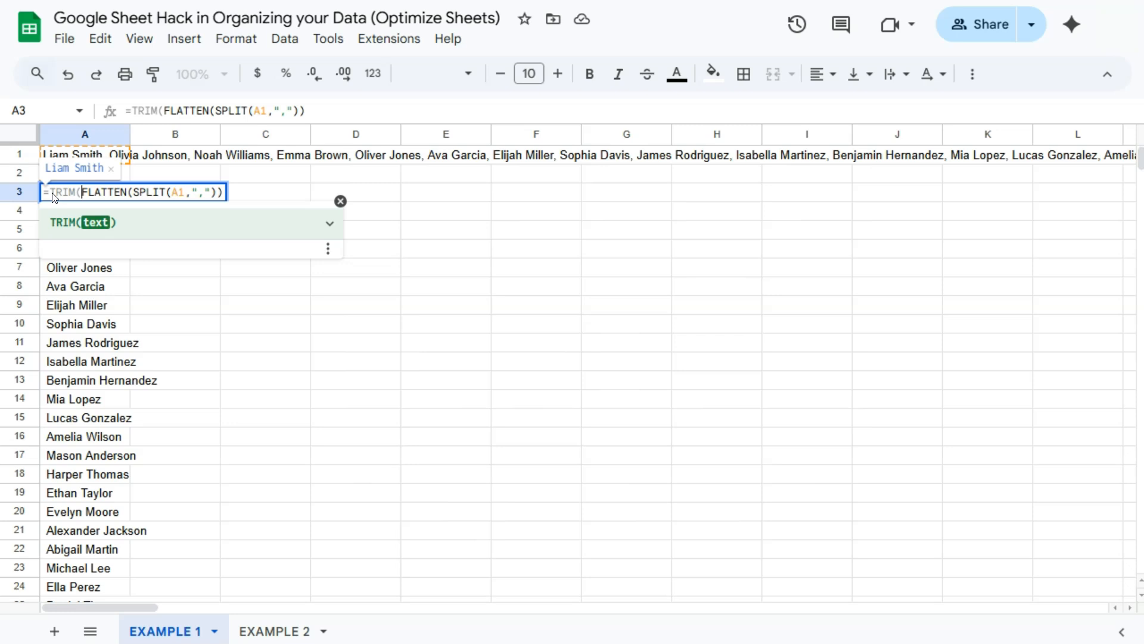
Step: Convert the TRIM formula in A3 into an ArrayFormula so it applies to the whole list
key("Left")
key("Left")
key("Left")
key("Left")
key("Left")
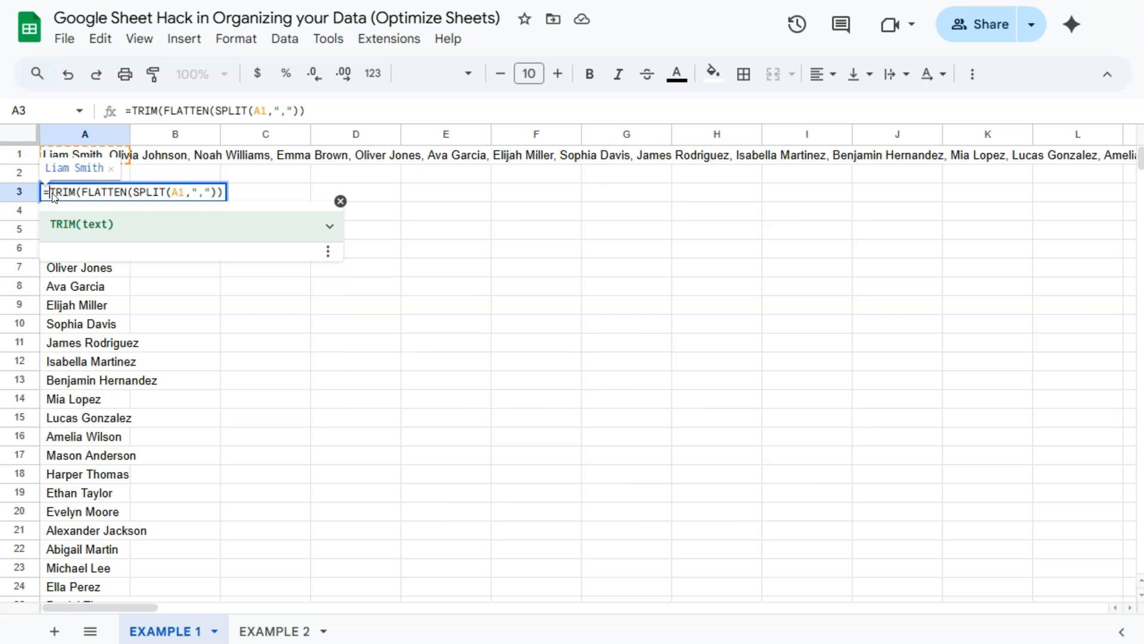
key("ctrl+shift+Return")
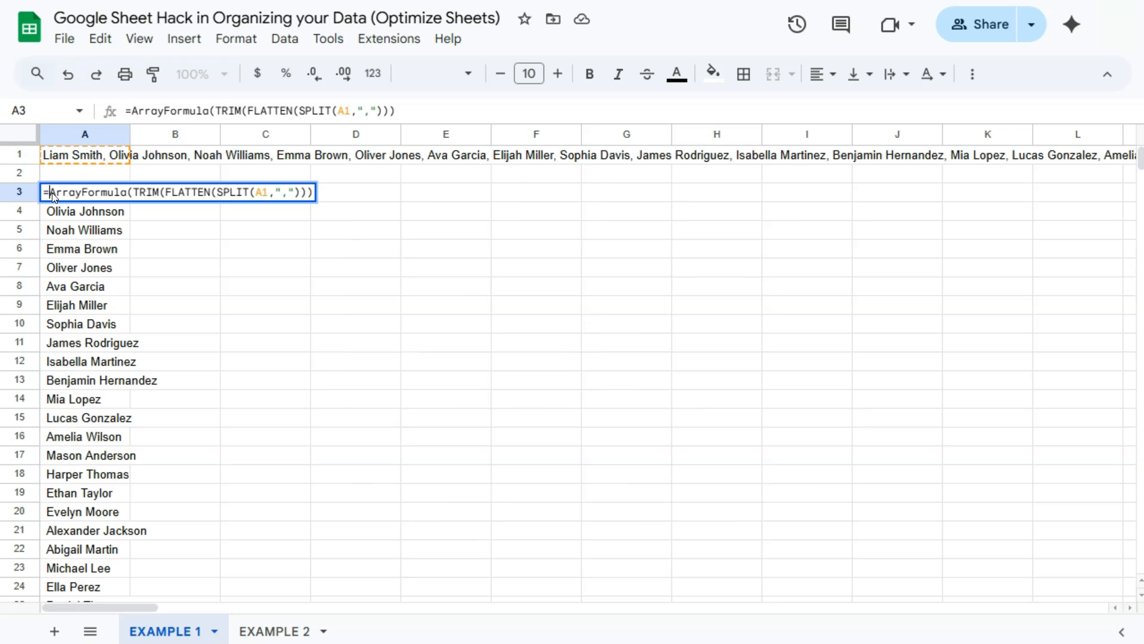
key("Return")
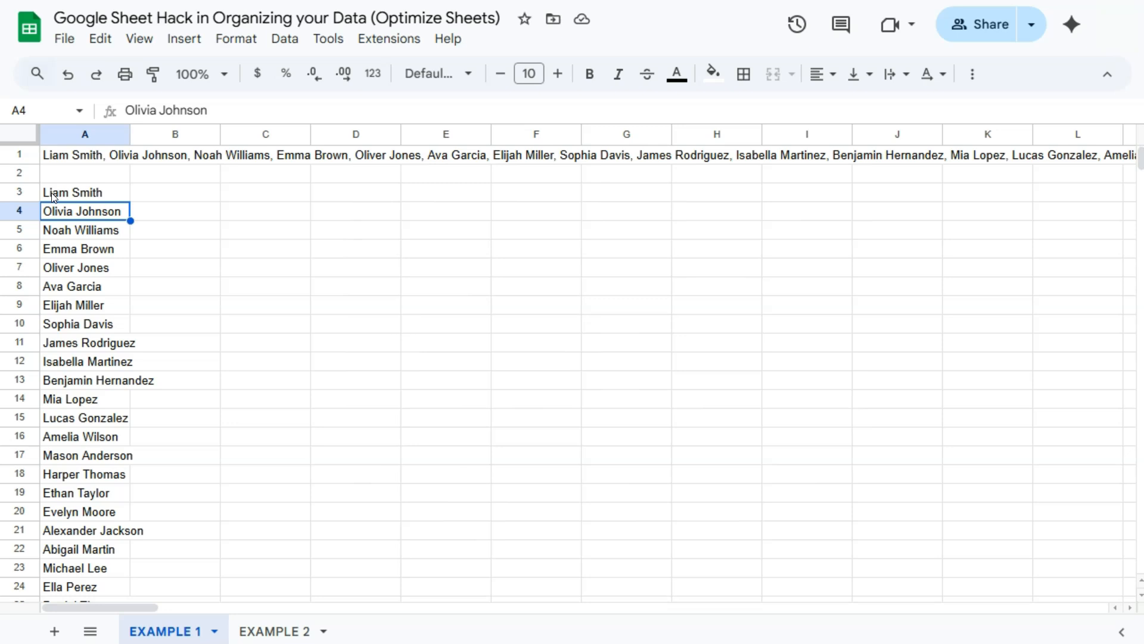
Step: Copy the complete ArrayFormula text from cell A3 of the EXAMPLE 1 sheet
left_click(69, 156)
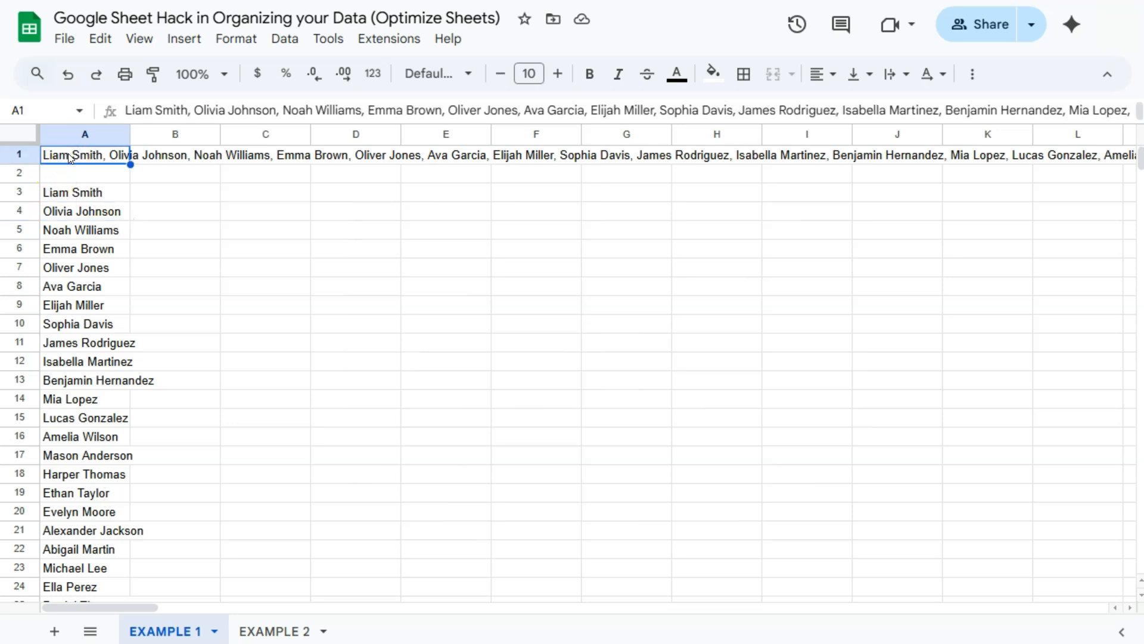
left_click_drag(112, 191, 95, 432)
scroll(98, 411, "down", 10)
scroll(94, 432, "up", 10)
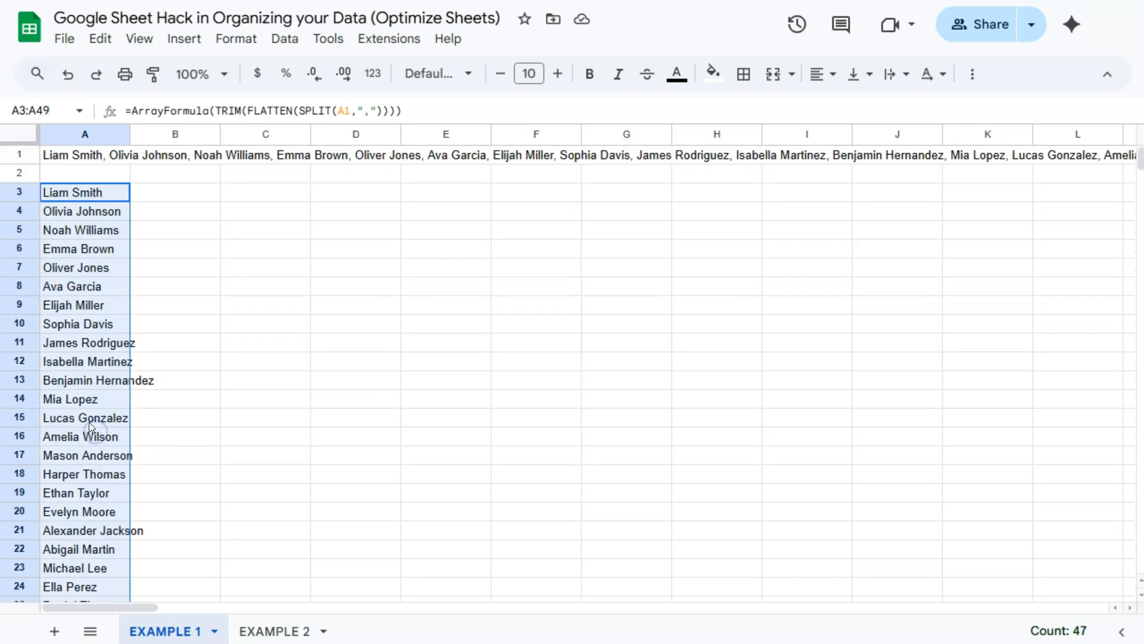
left_click(279, 633)
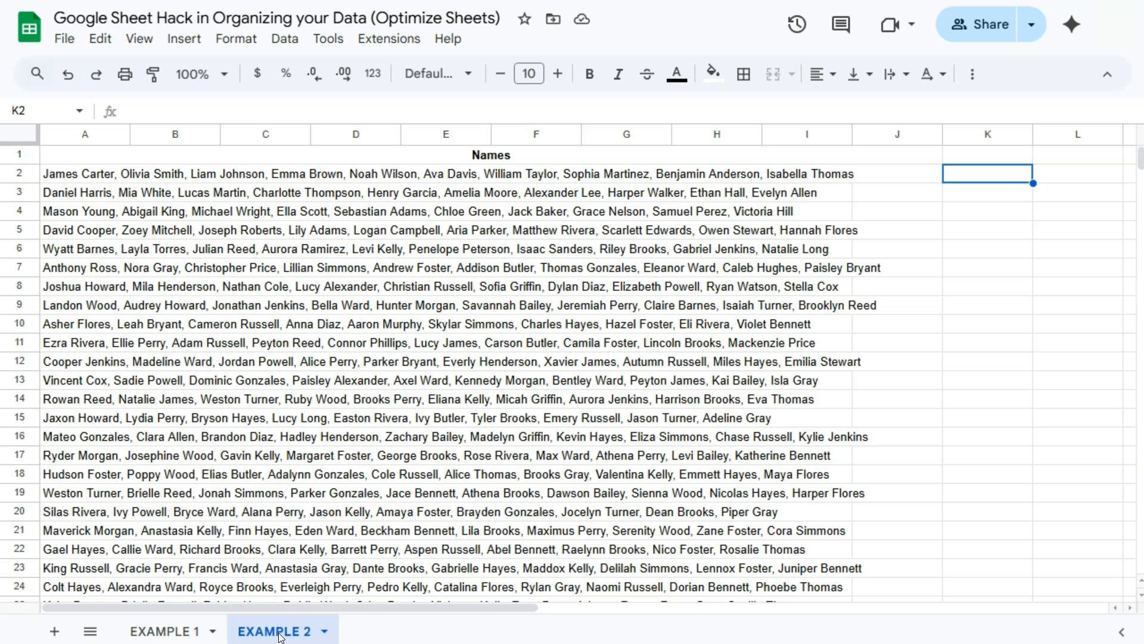
left_click(141, 630)
left_click(178, 112)
triple_click(184, 110)
right_click(184, 110)
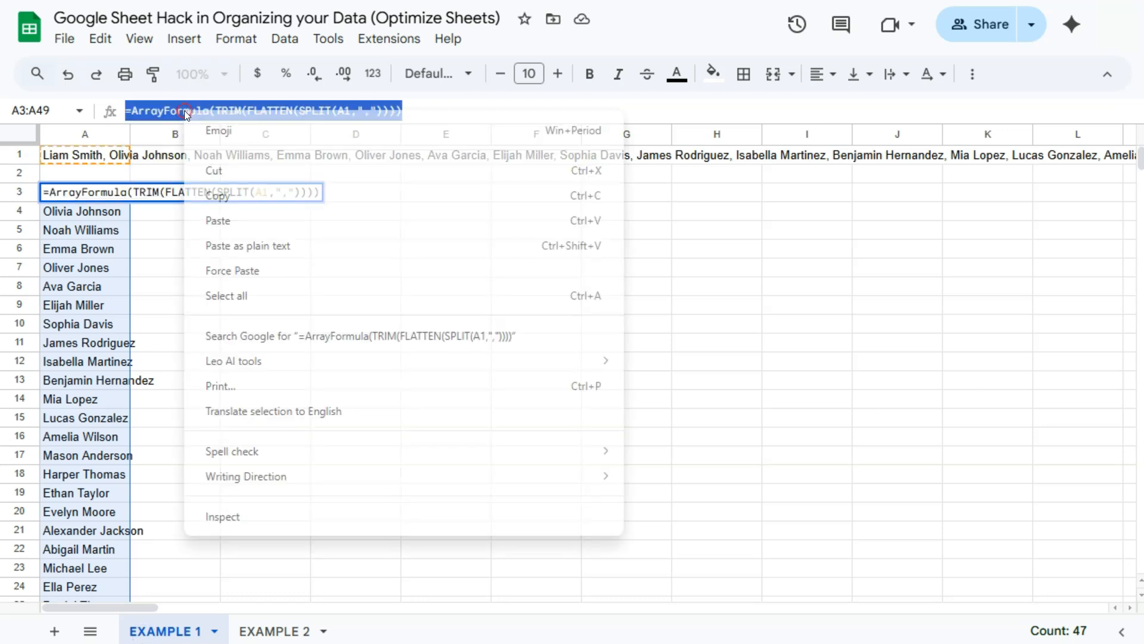
left_click(211, 194)
Step: Paste the copied formula into K2 of the EXAMPLE 2 sheet and change its SPLIT reference to A2
left_click(275, 631)
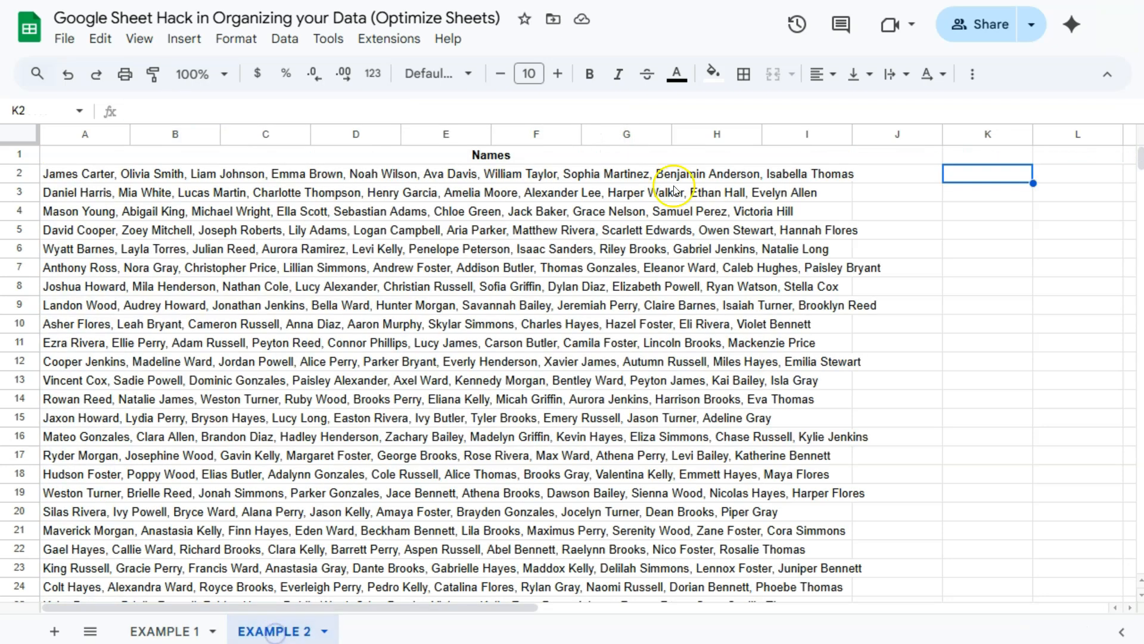
left_click(991, 174)
key("ctrl+v")
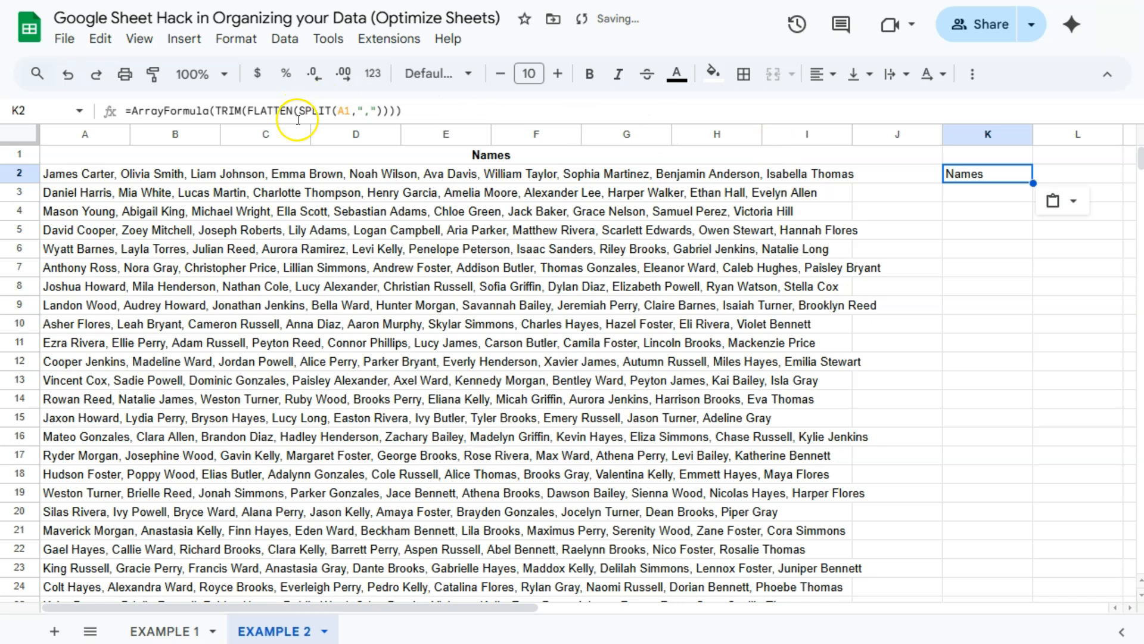
left_click(351, 110)
key("BackSpace")
type("2")
key("Return")
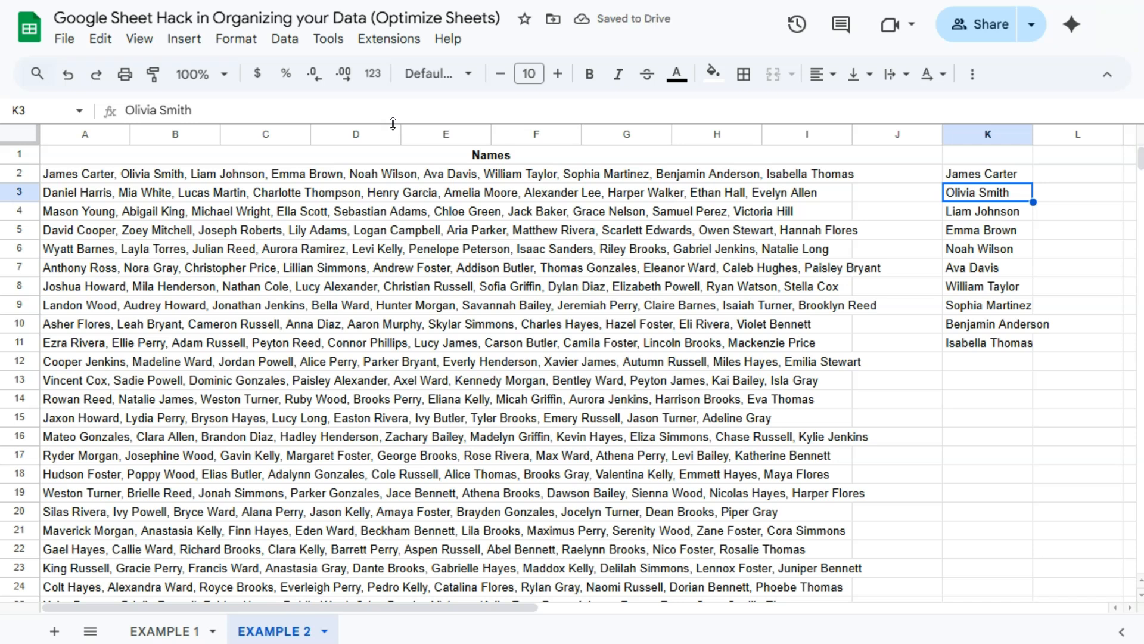
Step: Extend the SPLIT reference in K2's formula from A2 down column A to cover the other rows of names
left_click(89, 173)
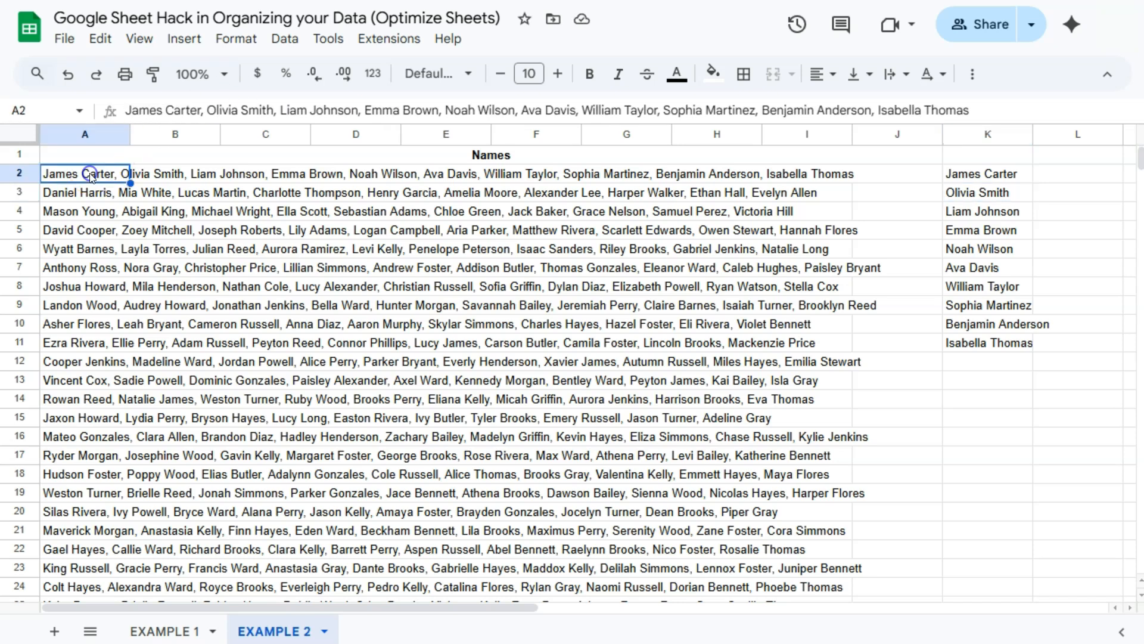
left_click(980, 176)
left_click(348, 113)
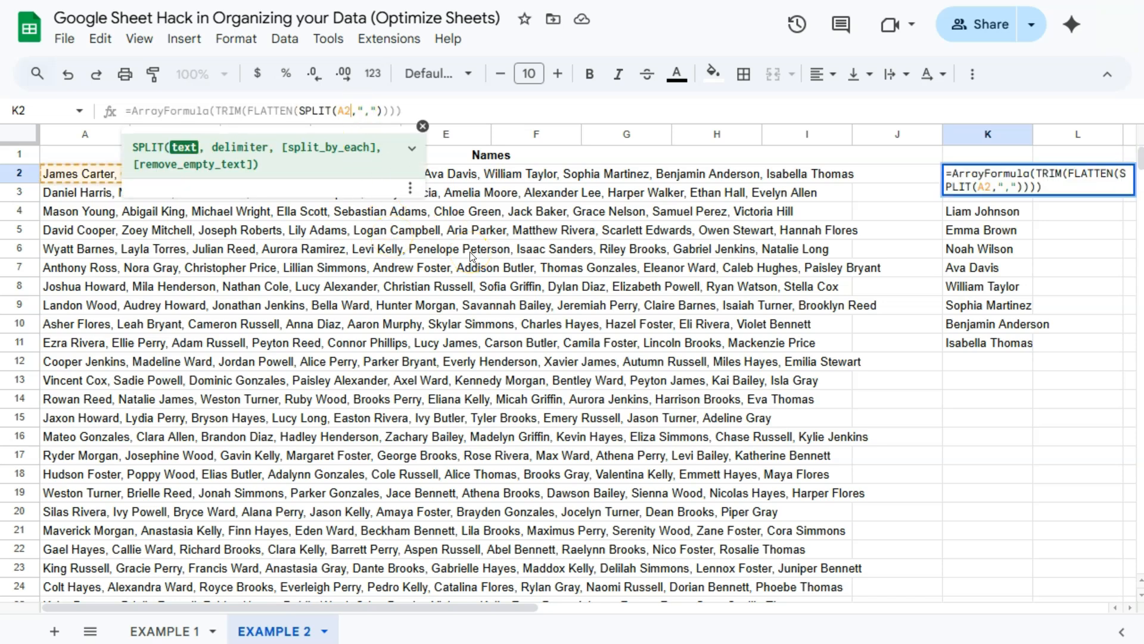
type(":A")
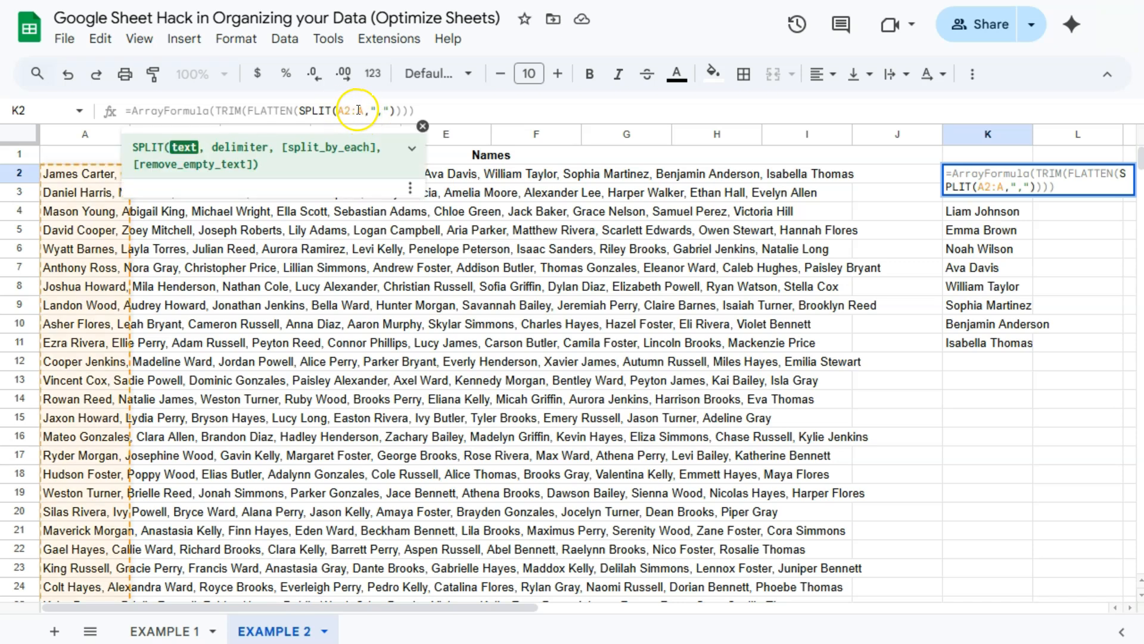
scroll(306, 294, "down", 5)
scroll(310, 292, "up", 5)
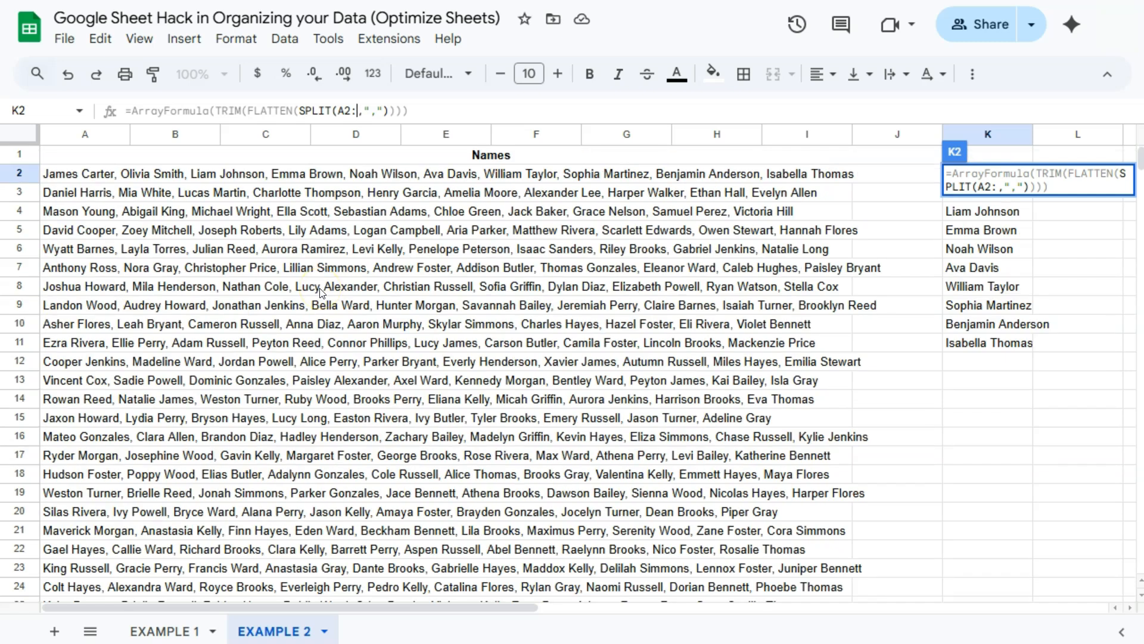
key("Return")
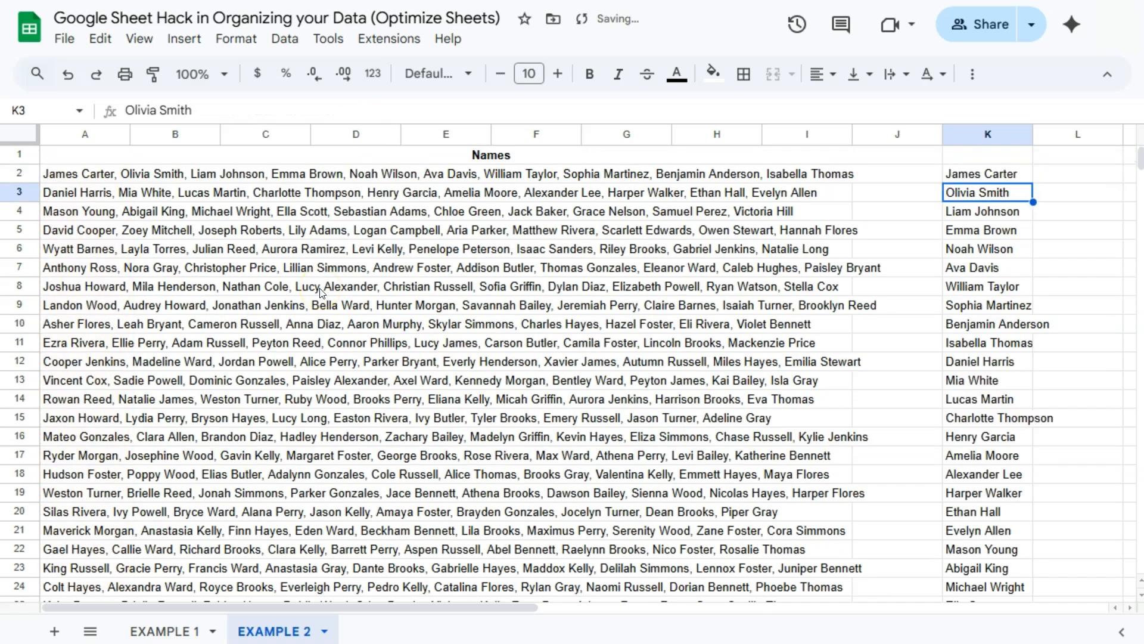
Step: Change the SPLIT reference in K2's formula to the open-ended range A2:A
scroll(986, 331, "down", 20)
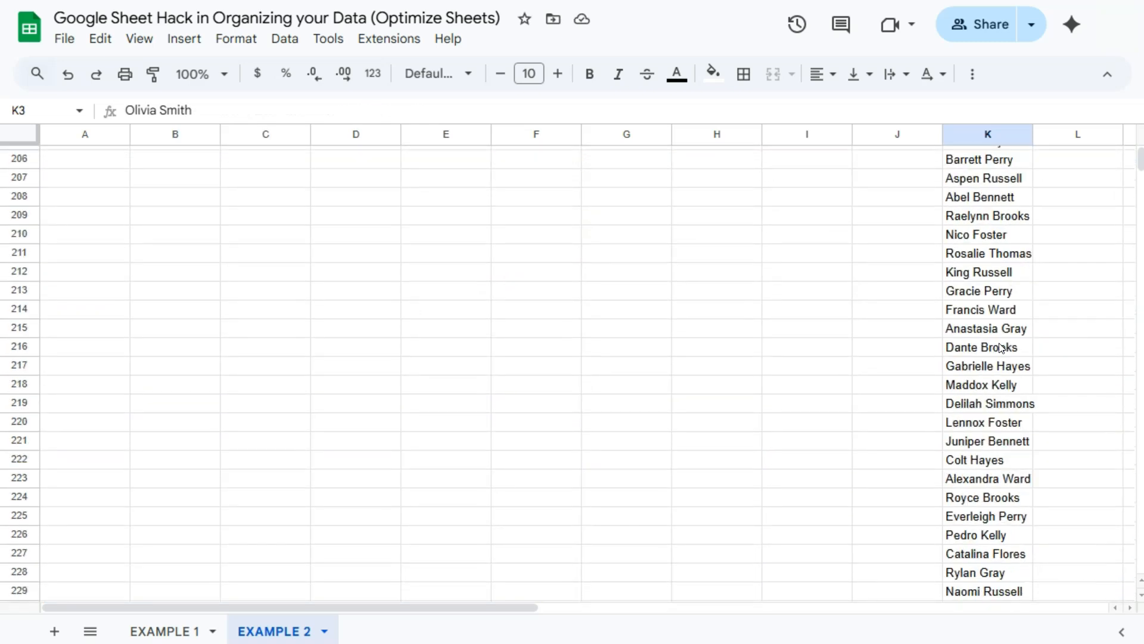
left_click(374, 112)
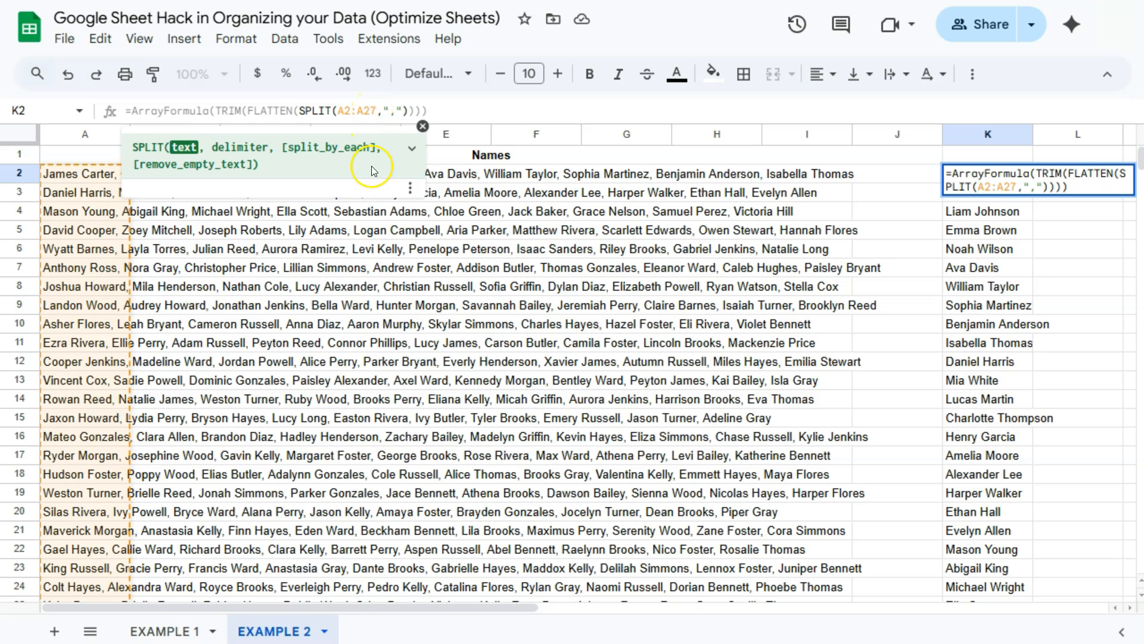
scroll(192, 402, "down", 5)
scroll(193, 402, "up", 5)
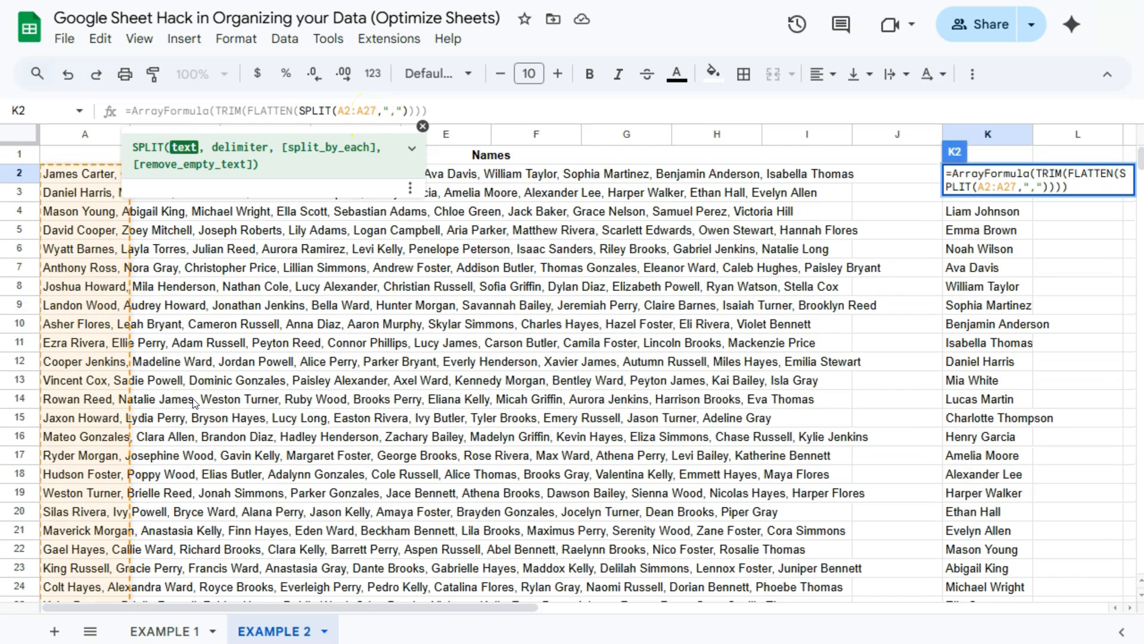
key("BackSpace")
key("BackSpace")
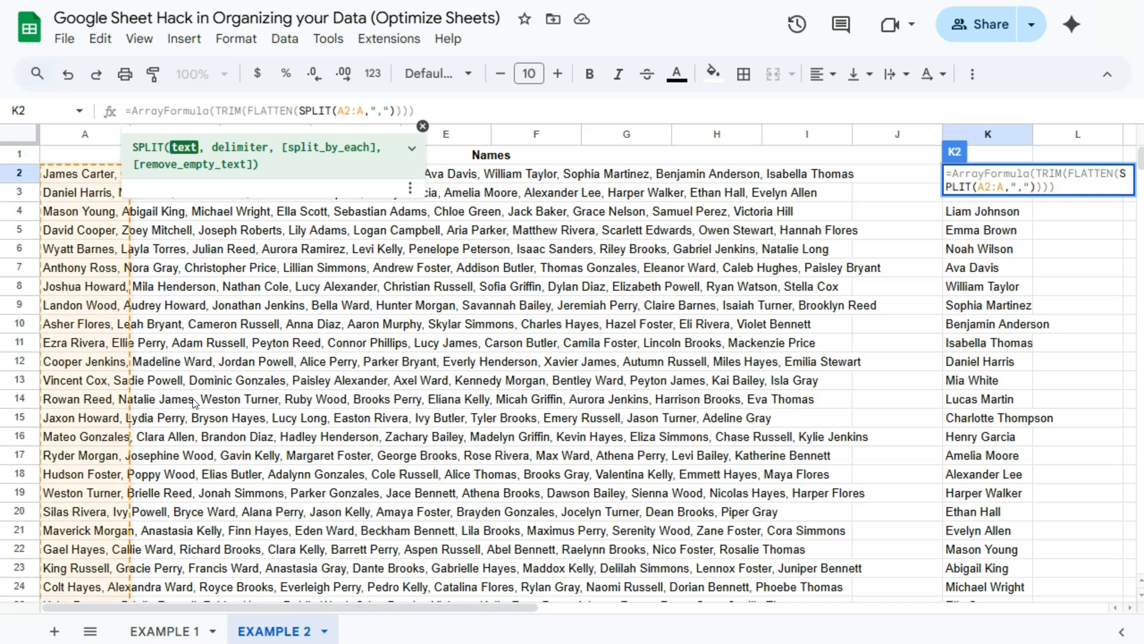
key("Return")
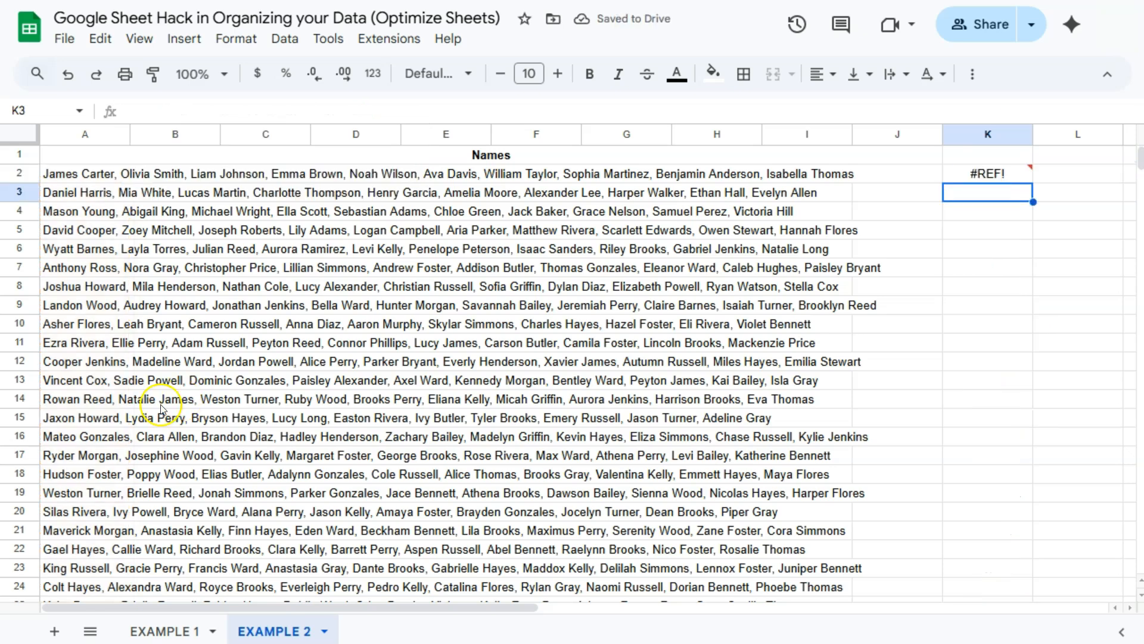
Step: Nest a TEXTJOIN function inside SPLIT, directly in front of the A2:A reference in K2's formula
double_click(984, 172)
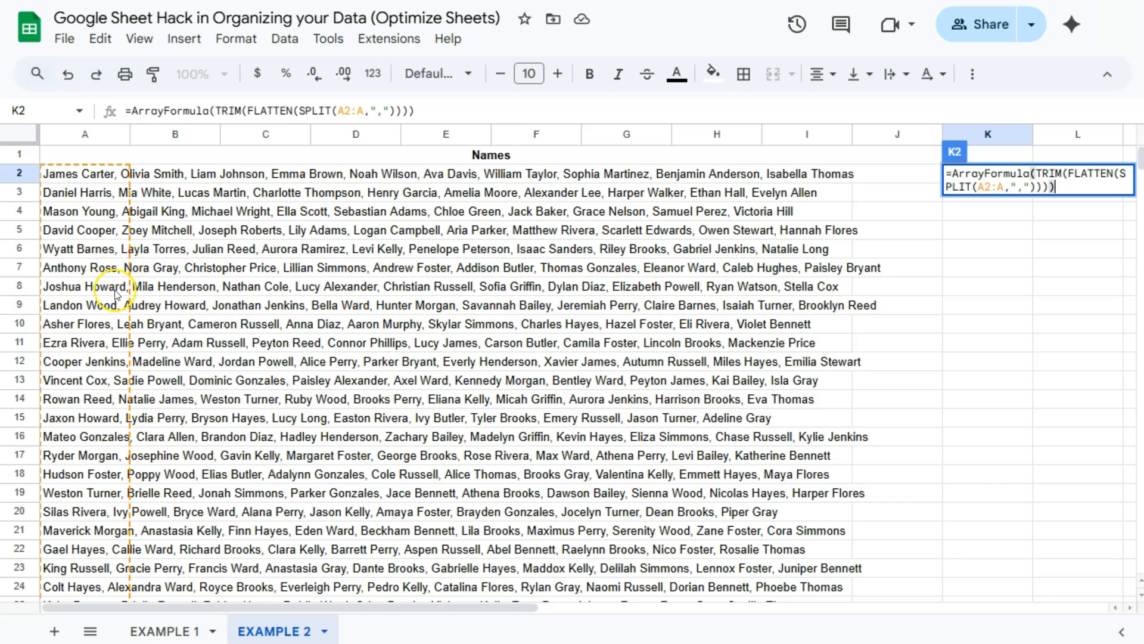
scroll(115, 316, "down", 6)
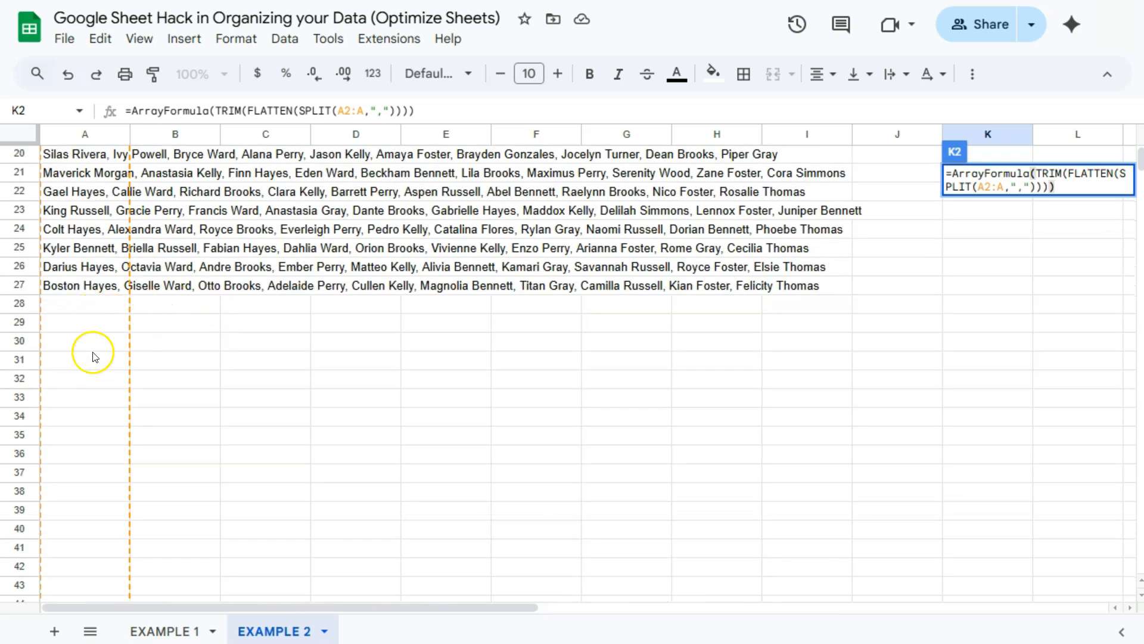
scroll(894, 320, "up", 2)
scroll(894, 320, "up", 5)
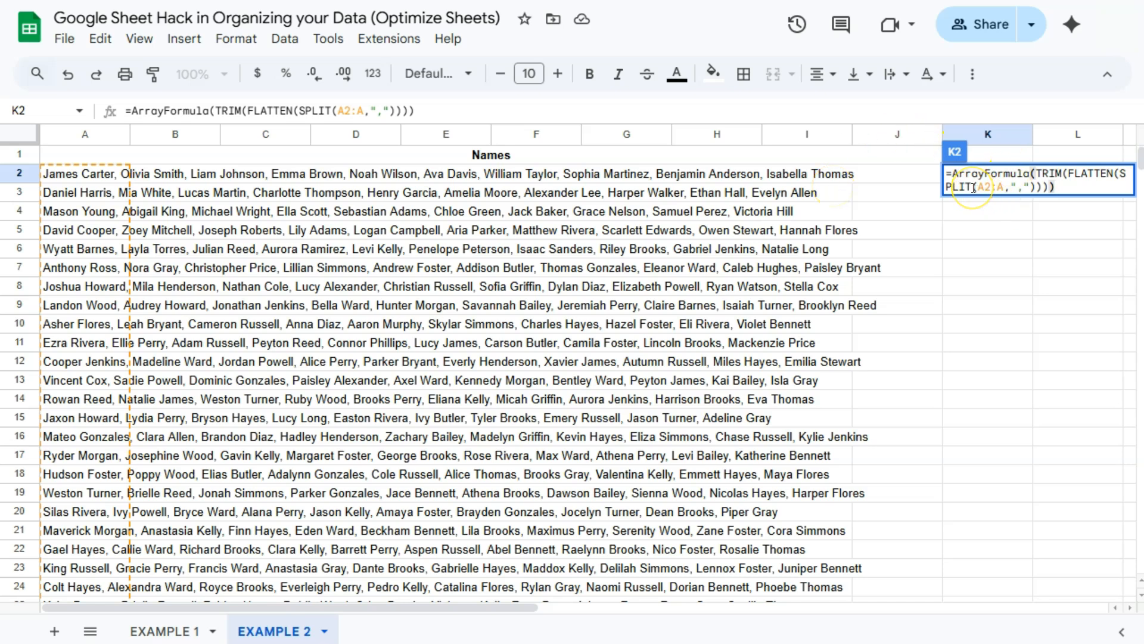
left_click(974, 188)
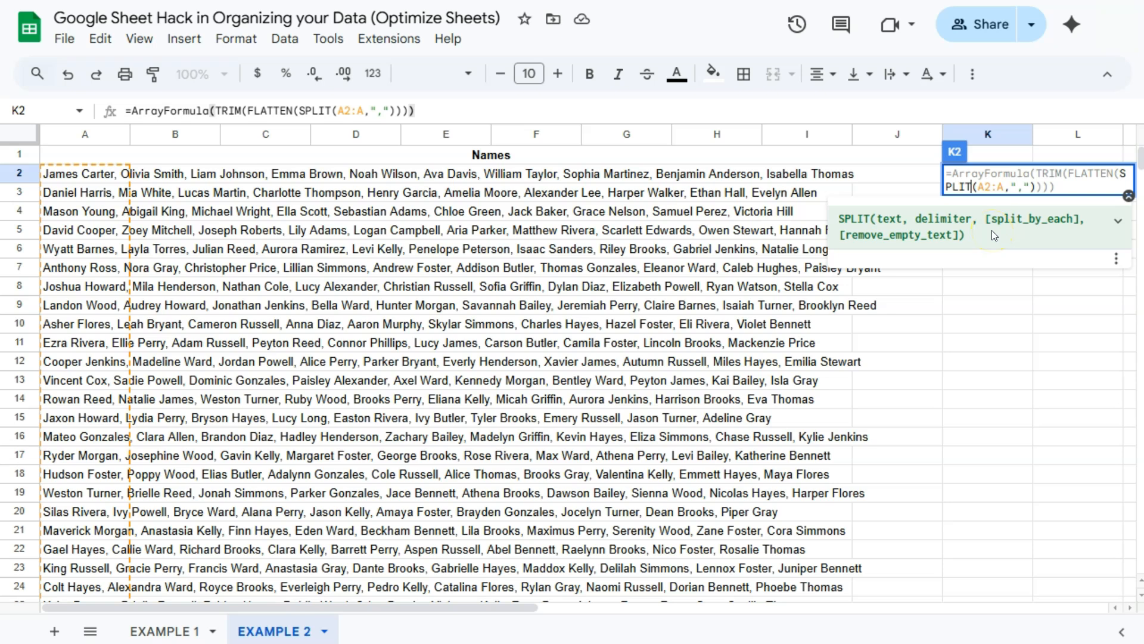
left_click(335, 112)
type("(")
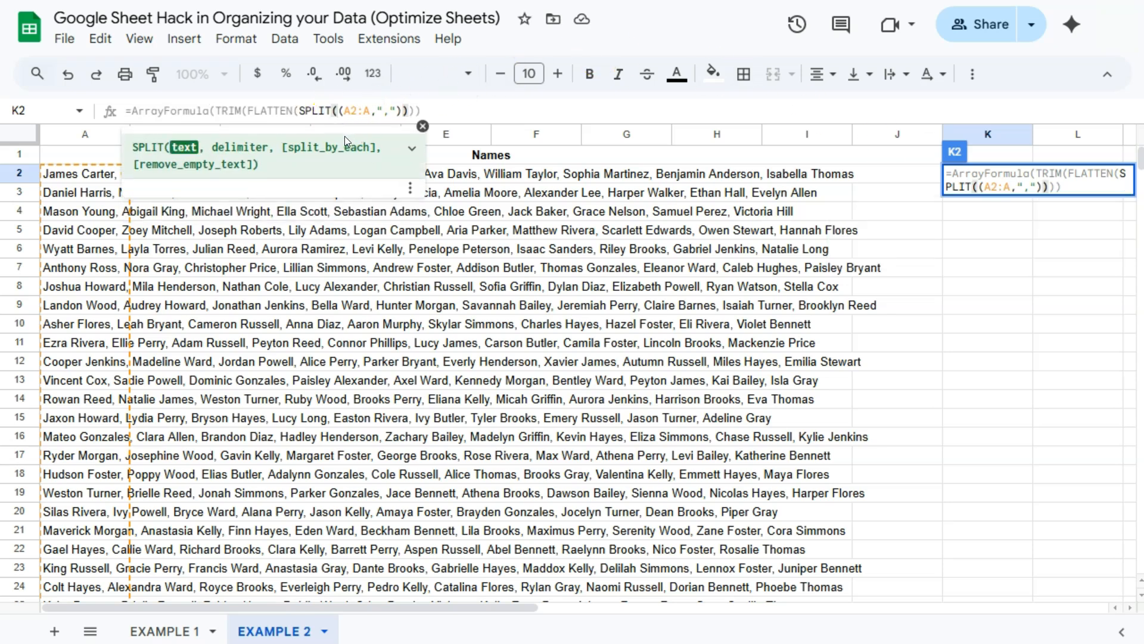
type("TEXTJOIN")
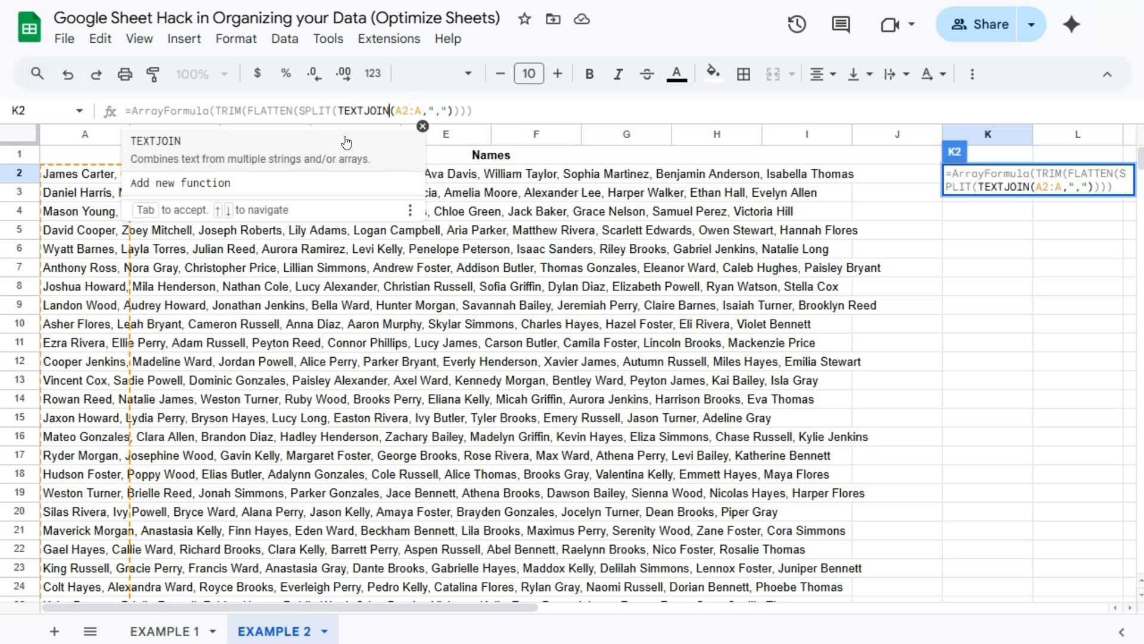
key("Tab")
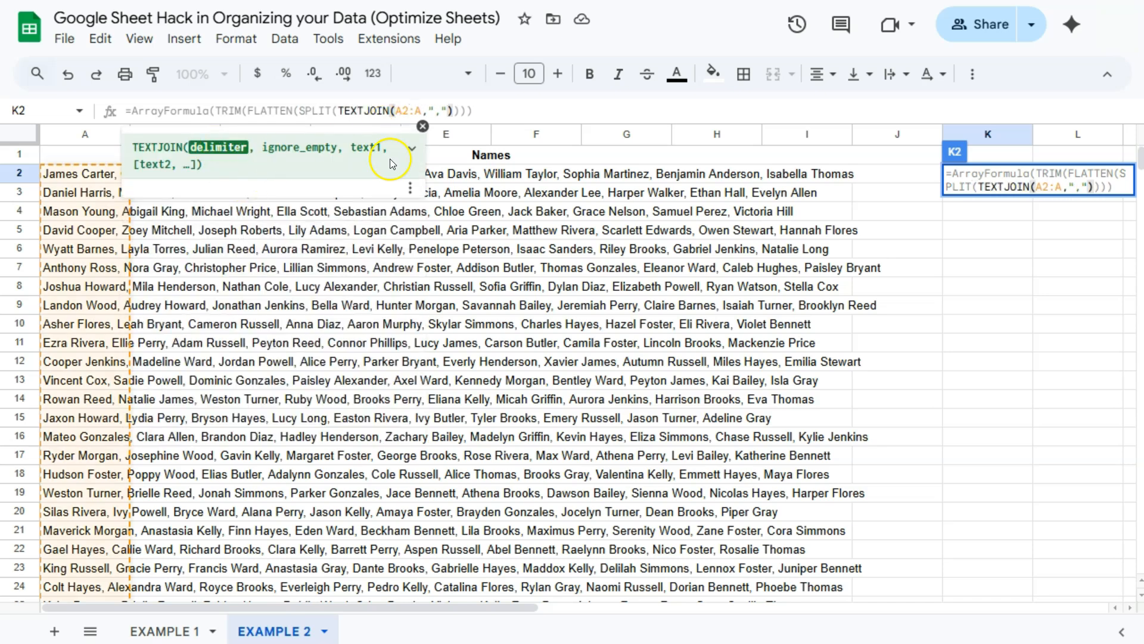
Step: Give TEXTJOIN in K2 a "," delimiter and TRUE for ignore_empty, ahead of the A2:A range
type("\"")
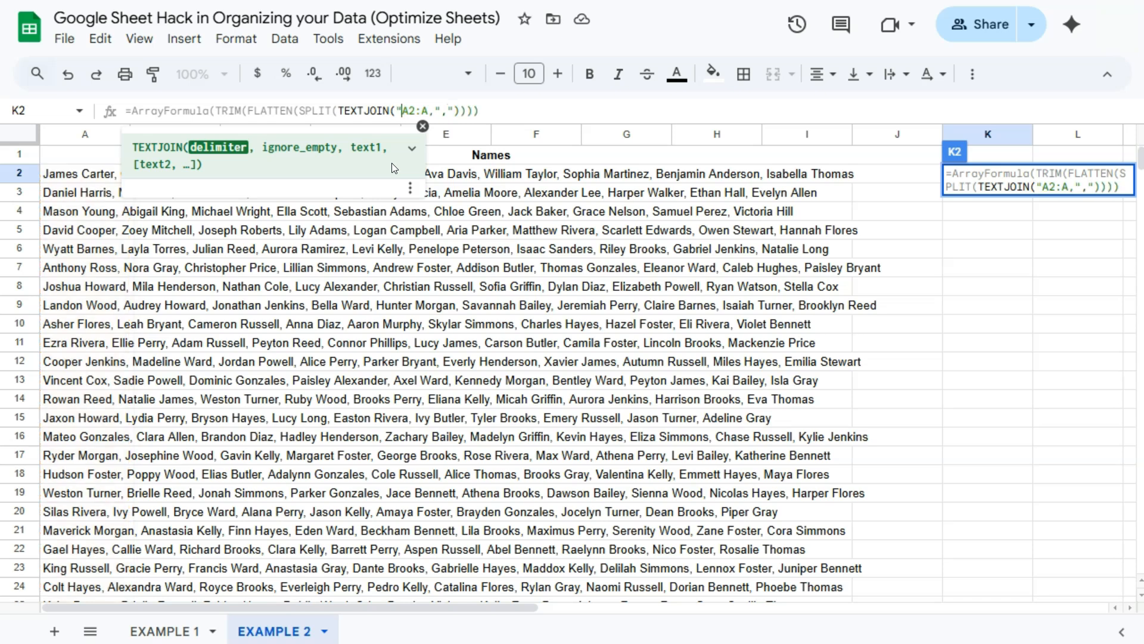
type(",\",A2:A,\"")
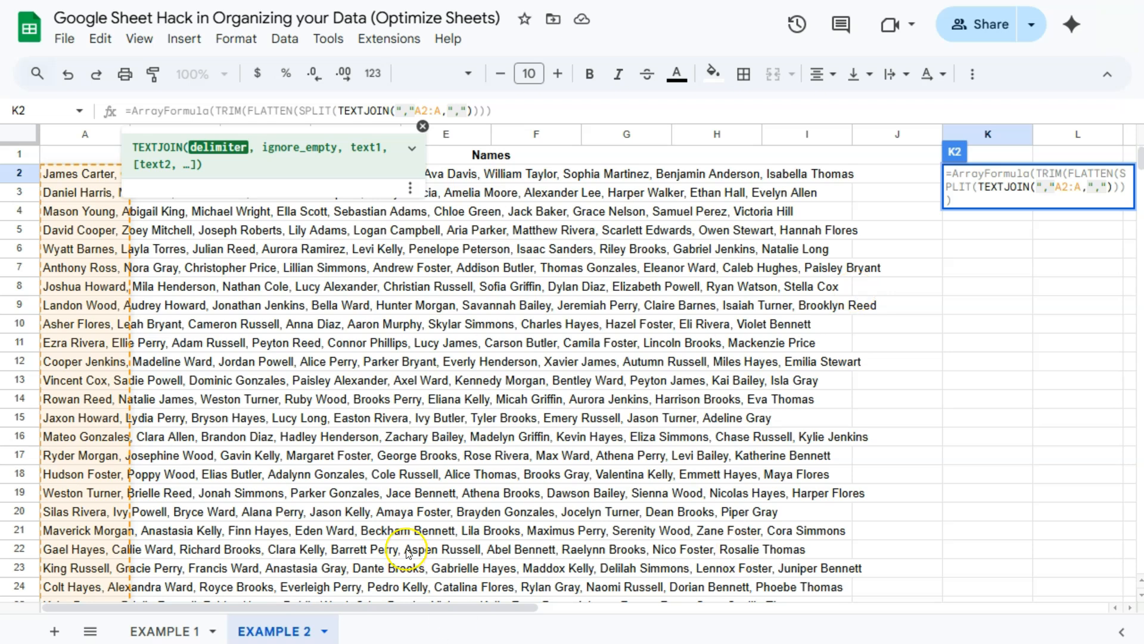
type(",")
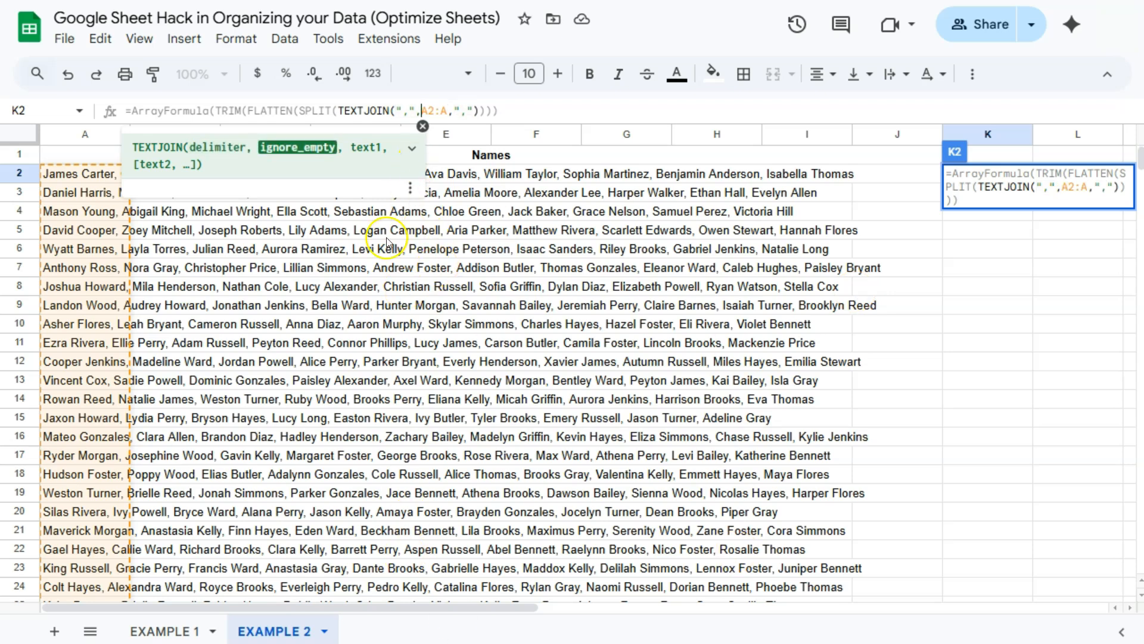
type("TRUE<")
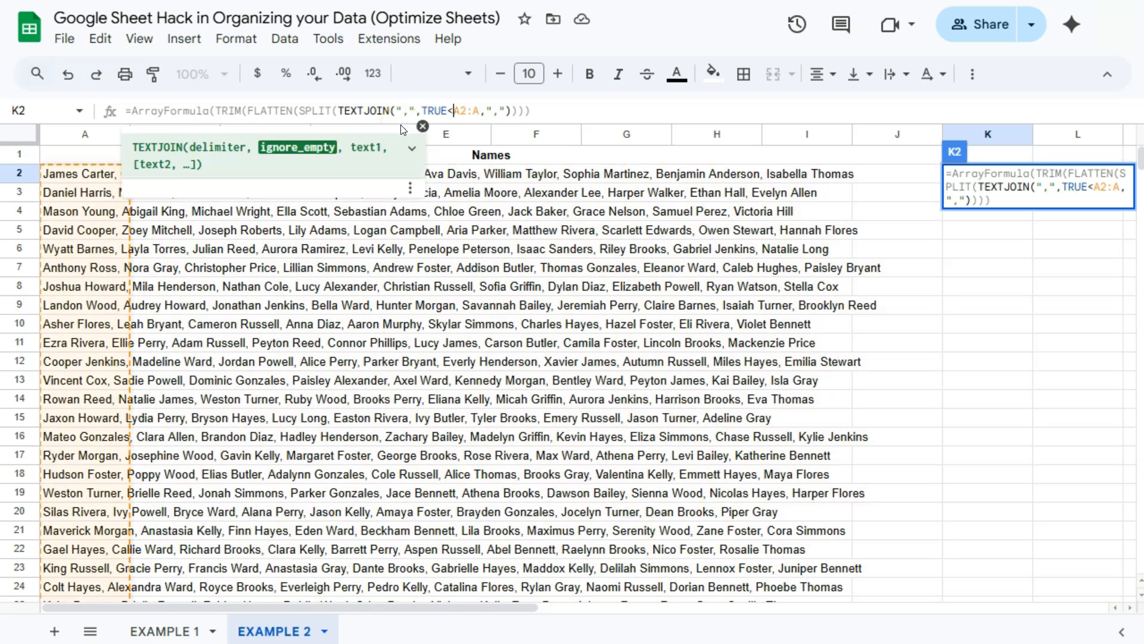
key("BackSpace")
type(",")
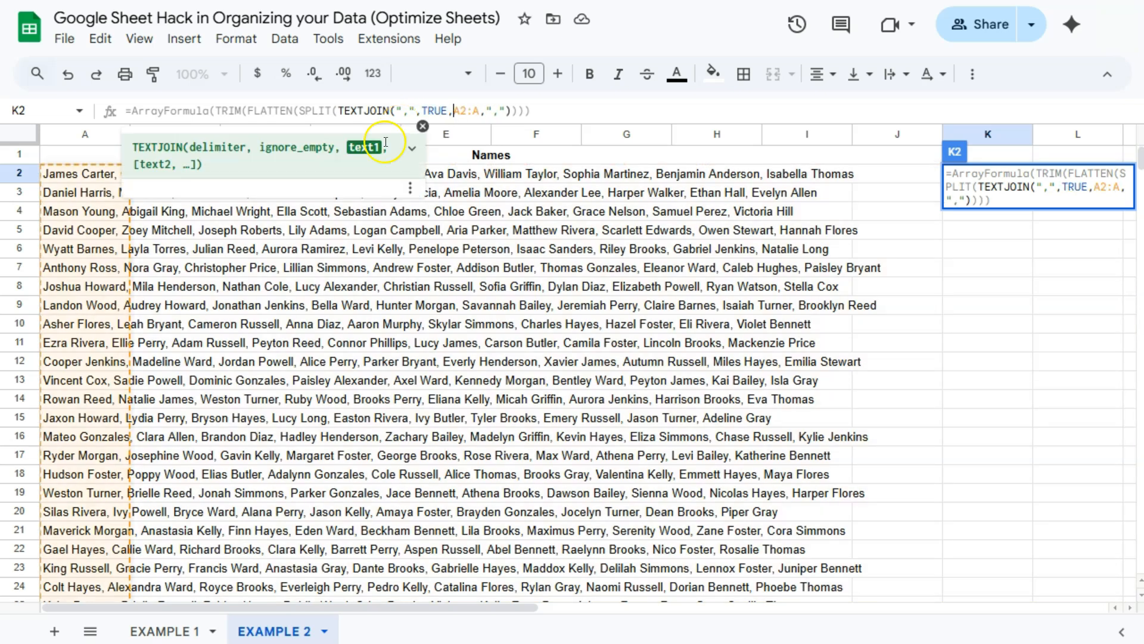
Step: Close the TEXTJOIN function right after A2:A and commit the completed formula in K2
left_click_drag(453, 111, 480, 111)
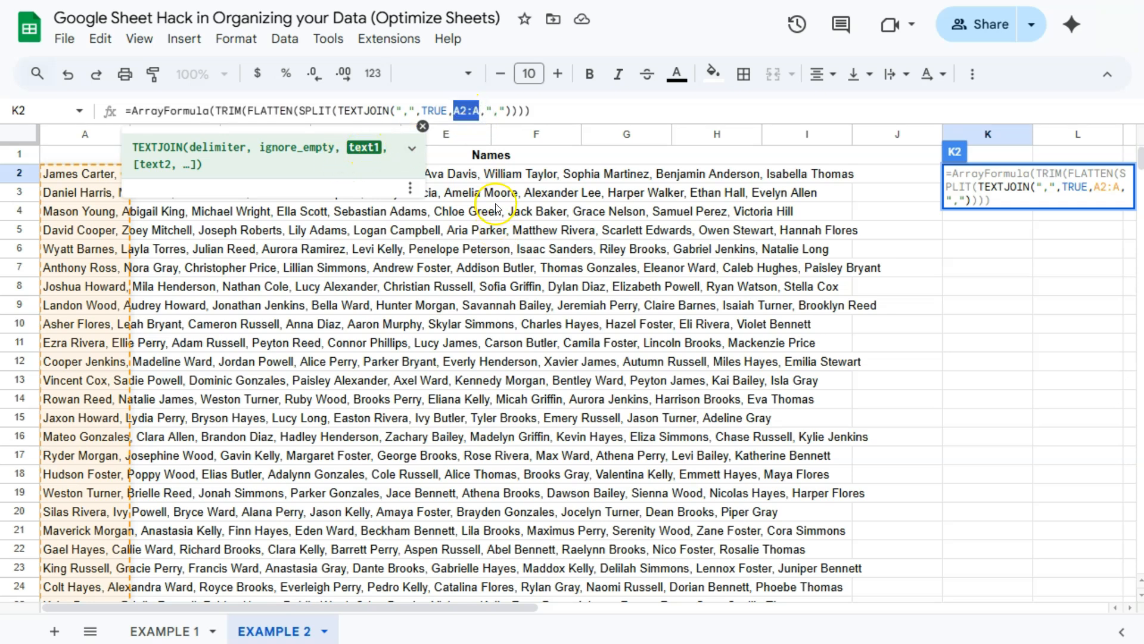
type(")")
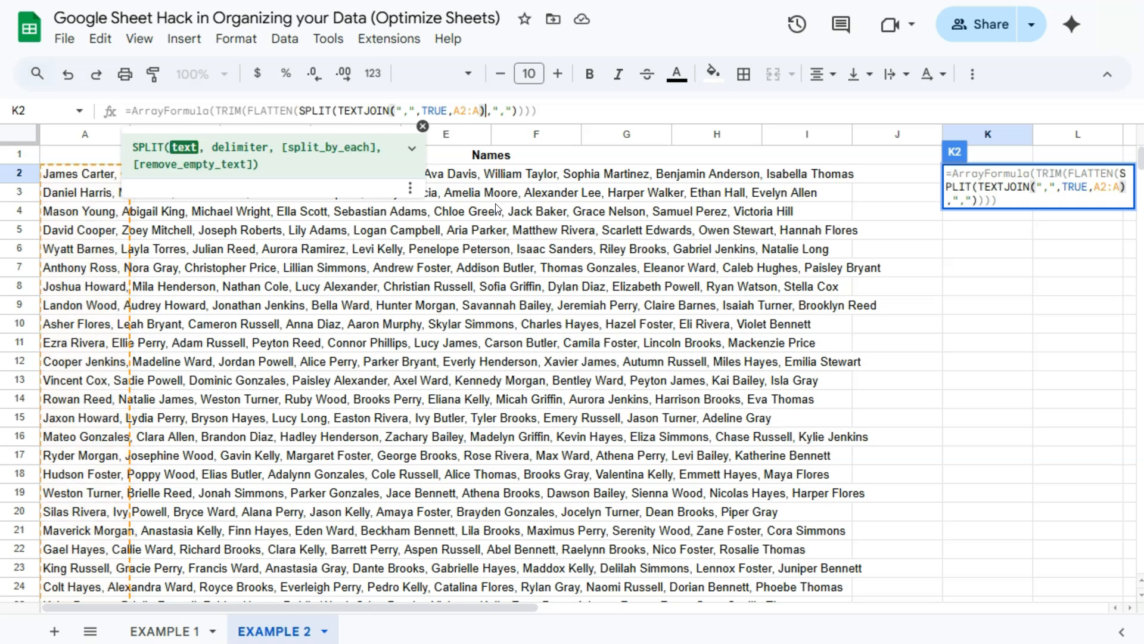
left_click(555, 111)
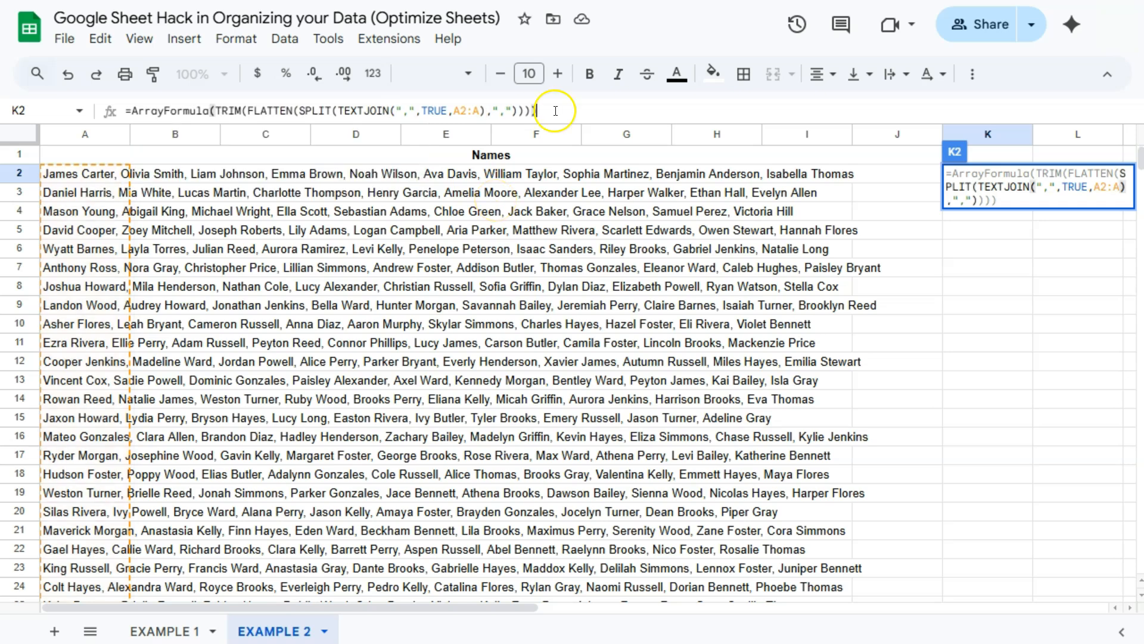
key("Return")
left_click(986, 174)
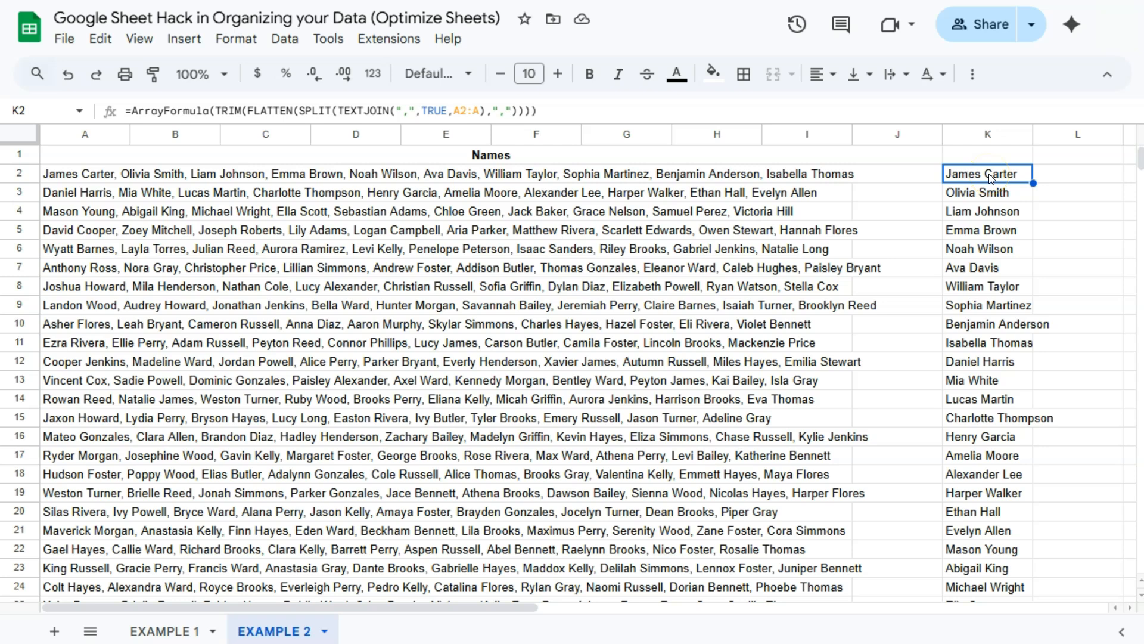
Step: Check whether the extra name in A28 is carried over to the end of the list in column K
scroll(991, 184, "down", 12)
scroll(994, 209, "up", 10)
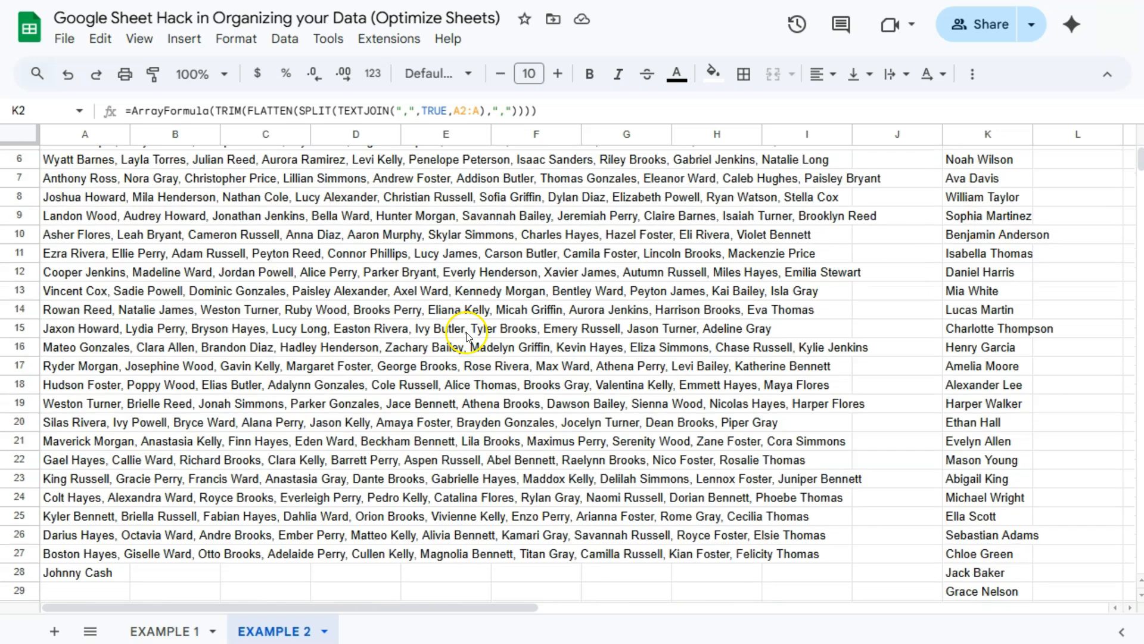
left_click(100, 574)
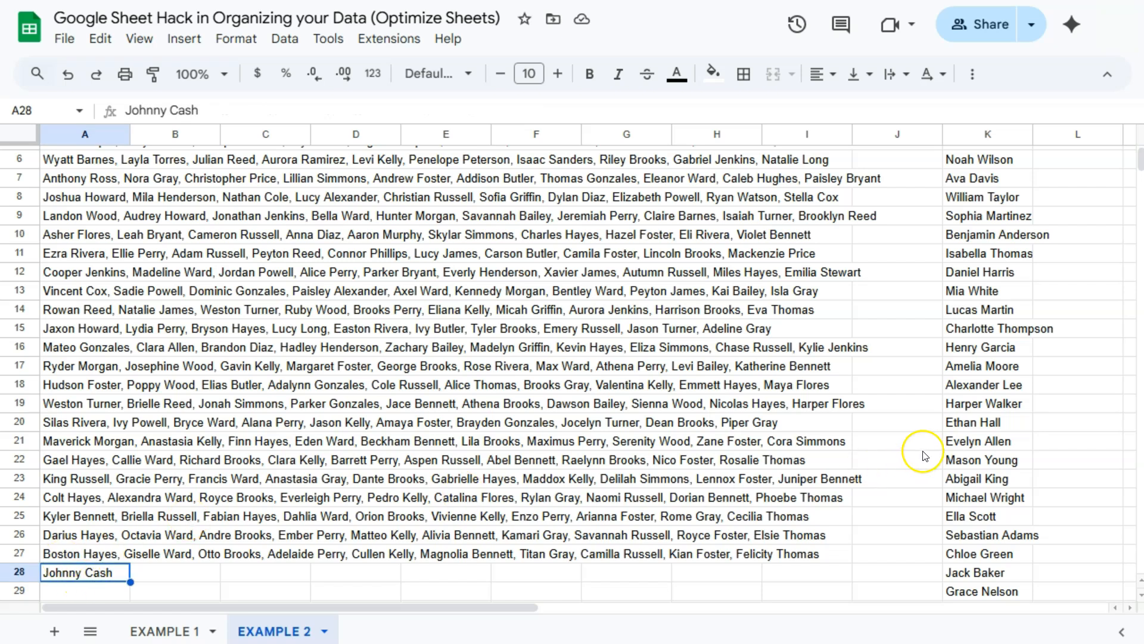
scroll(925, 455, "down", 20)
scroll(924, 456, "down", 20)
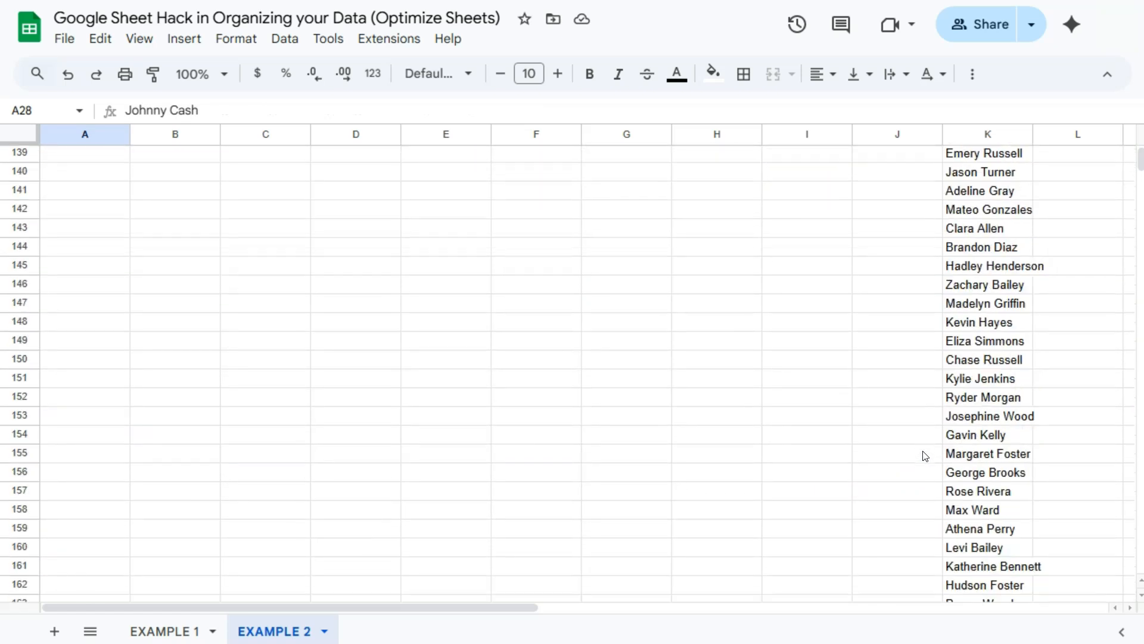
left_click(971, 317)
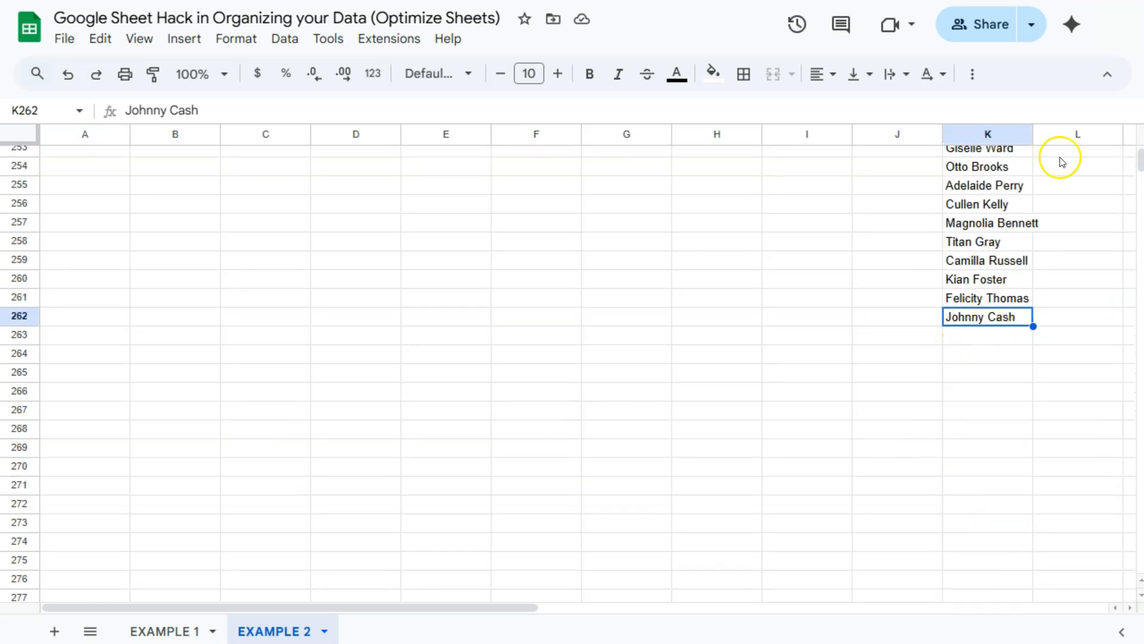
left_click_drag(1140, 171, 1140, 156)
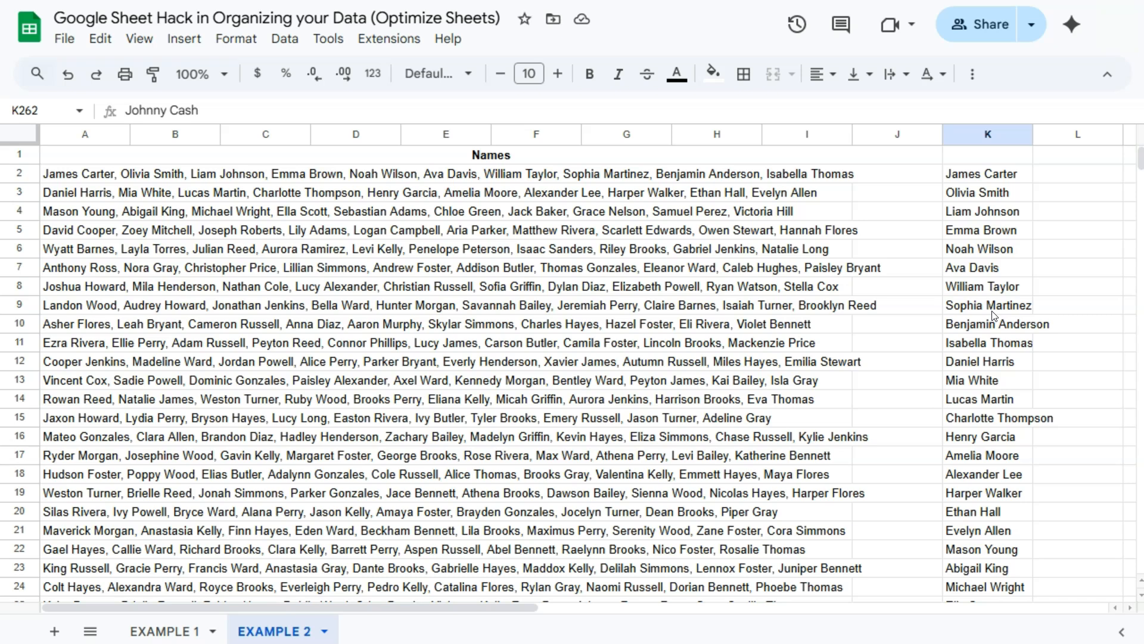
Step: Review the finished formula in K2 and the ArrayFormula in A3 of the EXAMPLE 1 sheet
left_click(974, 177)
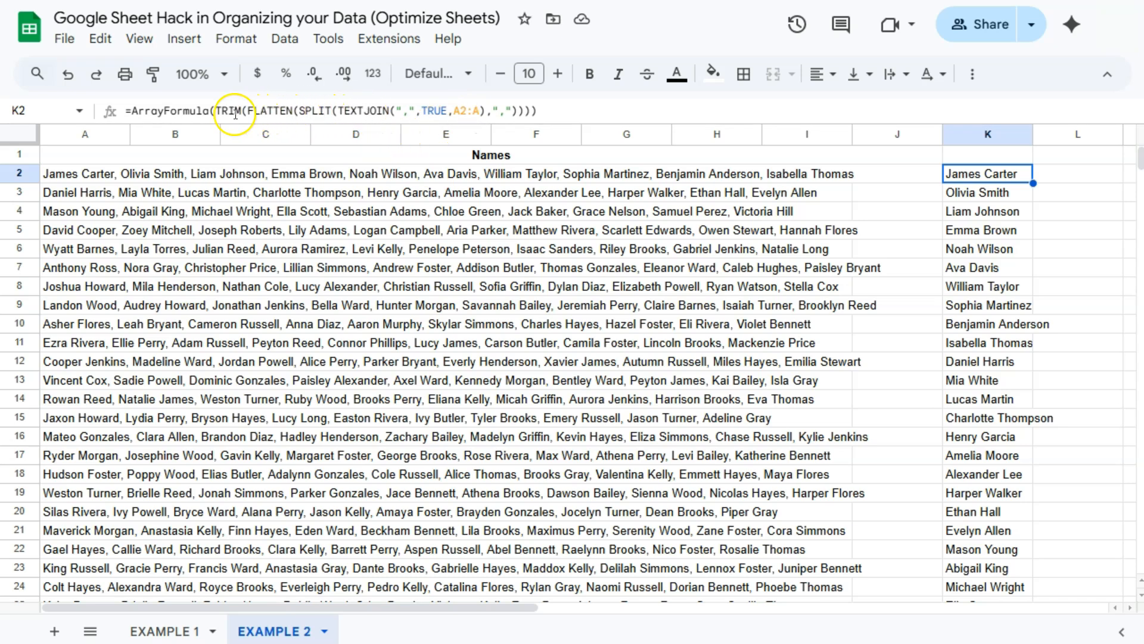
left_click(160, 630)
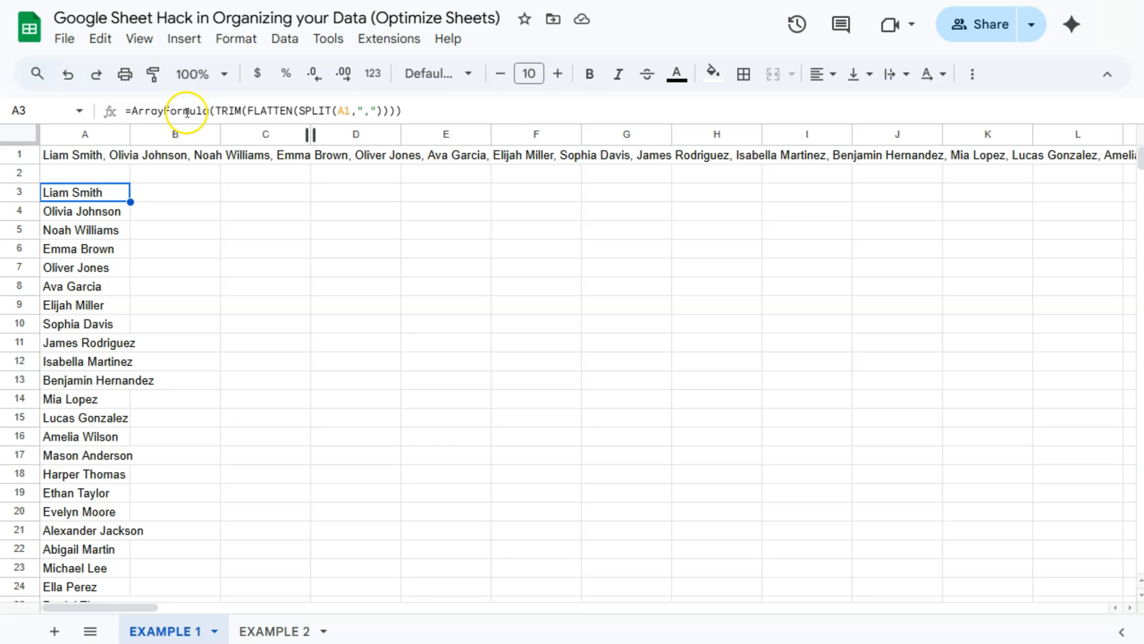
left_click(212, 191)
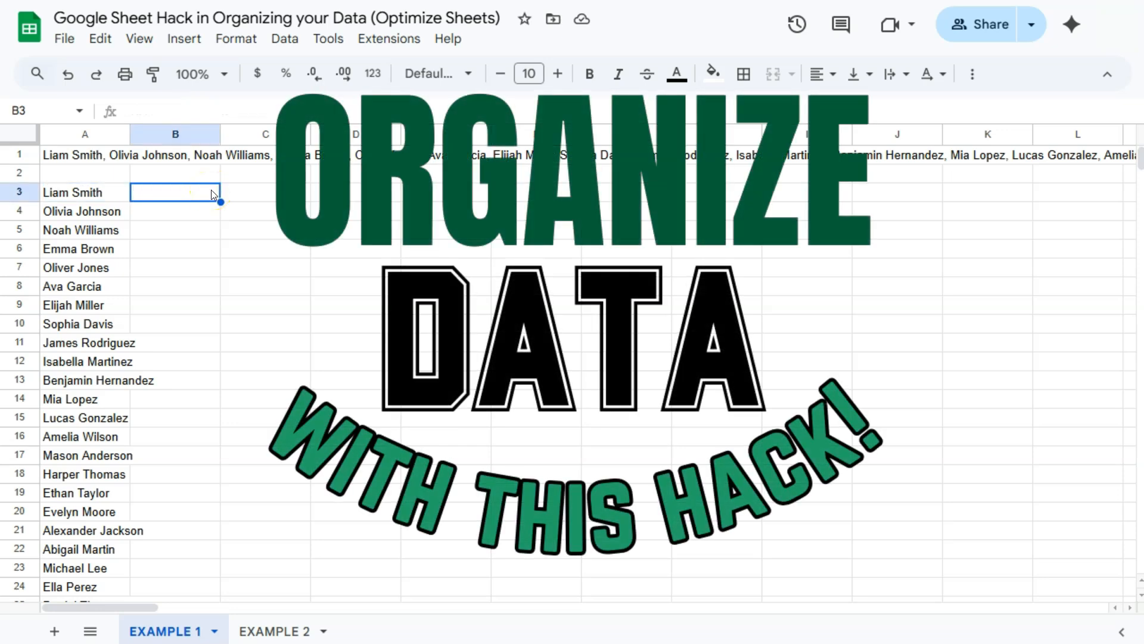